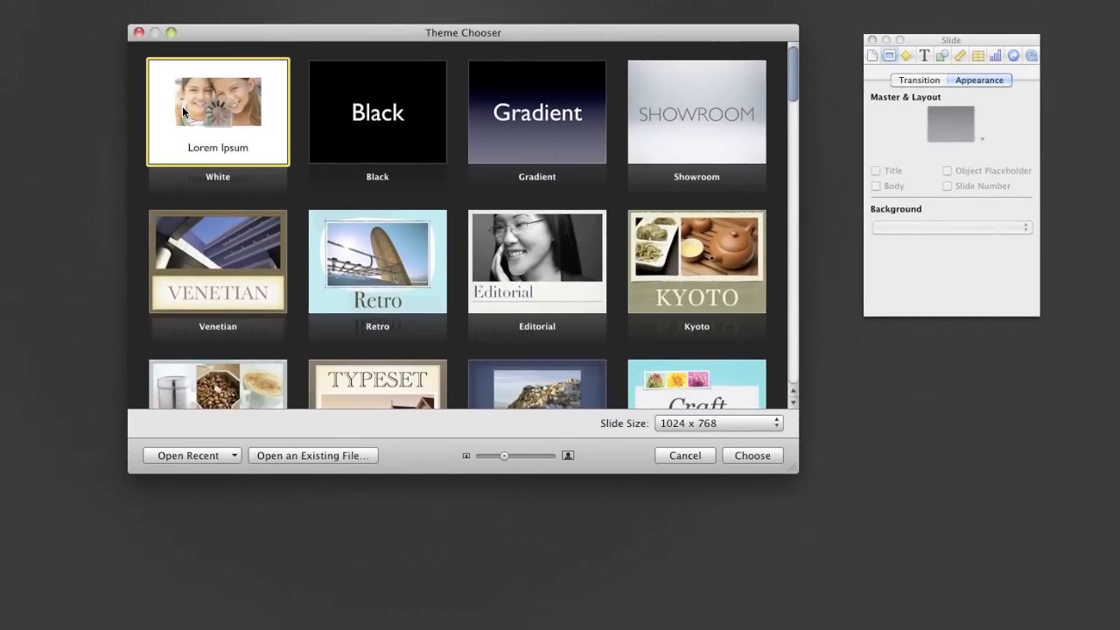
# Step: Create a 1024 x 768 presentation with the White theme and show its master slides in an enlarged list
pyautogui.doubleClick(193, 109)
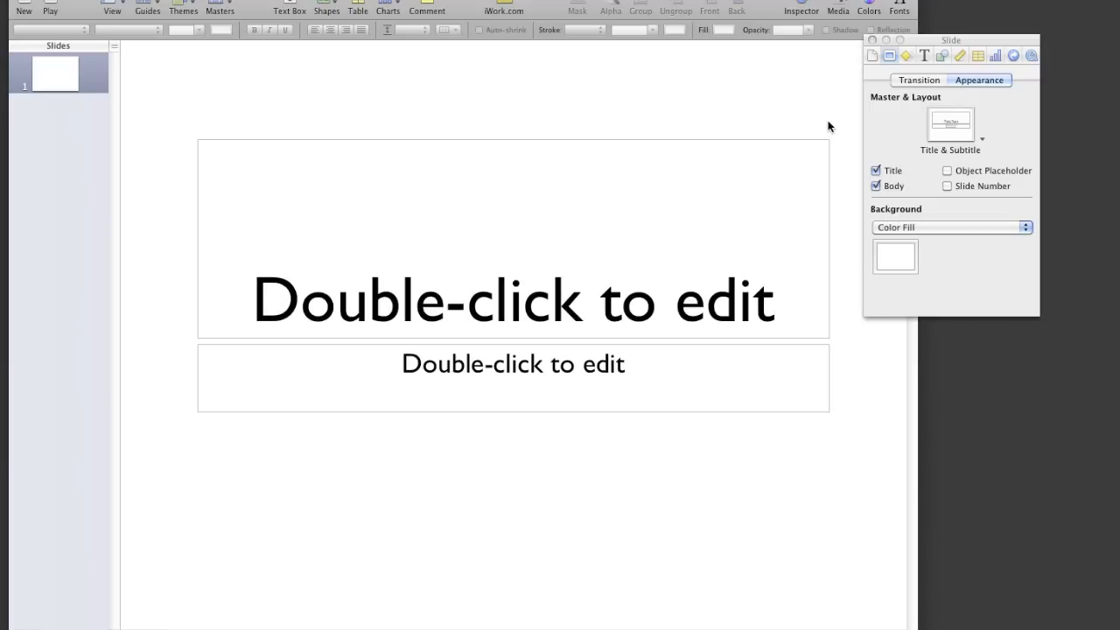
pyautogui.moveTo(929, 46); pyautogui.dragTo(1001, 44)
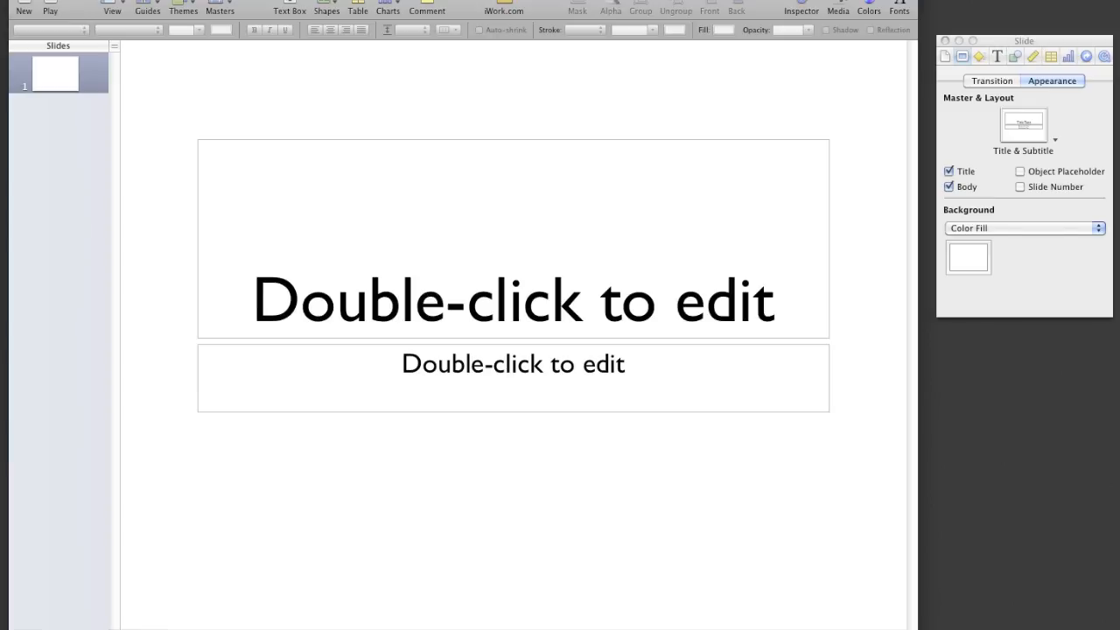
pyautogui.click(108, 7)
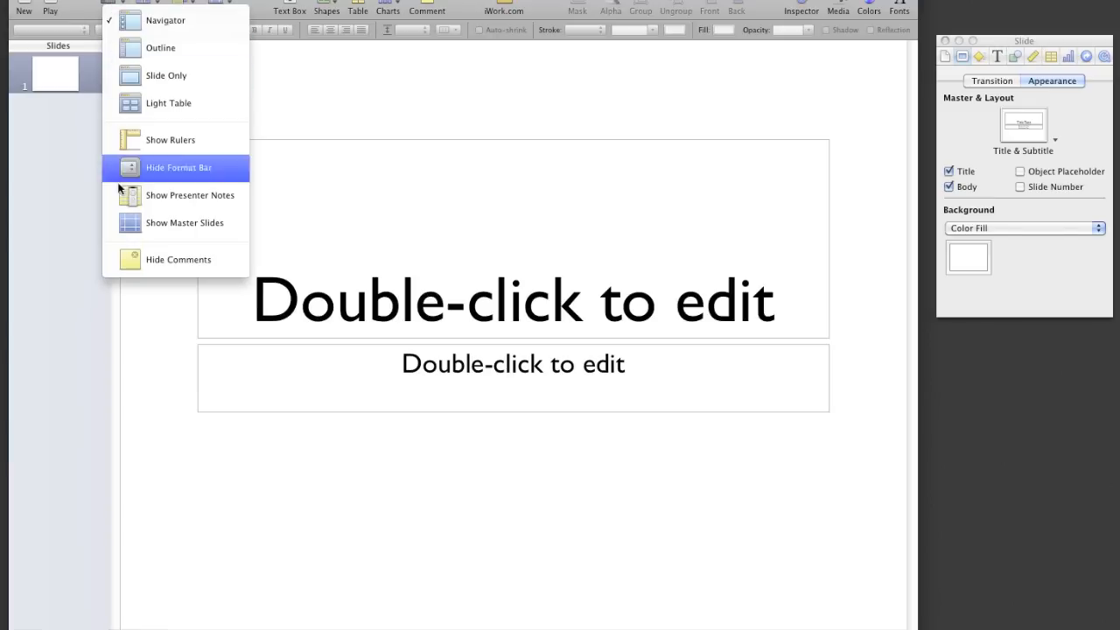
pyautogui.click(130, 224)
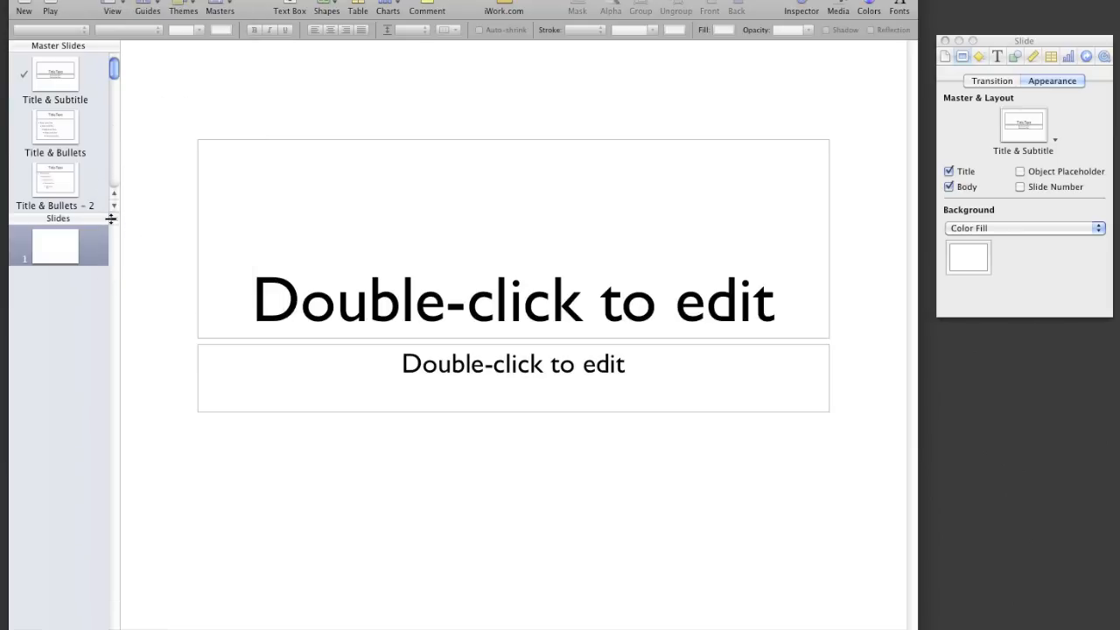
pyautogui.moveTo(111, 219); pyautogui.dragTo(111, 446)
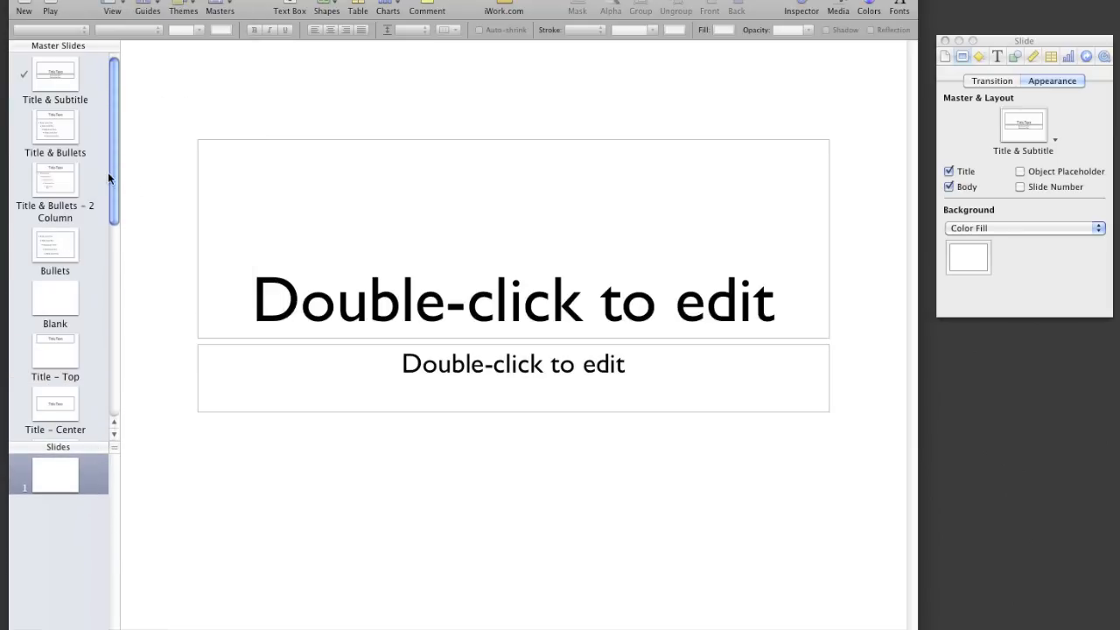
# Step: Delete every master slide except Title & Subtitle, working upward from Title & Bullets - Right
pyautogui.moveTo(109, 174); pyautogui.dragTo(99, 425)
pyautogui.click(65, 404)
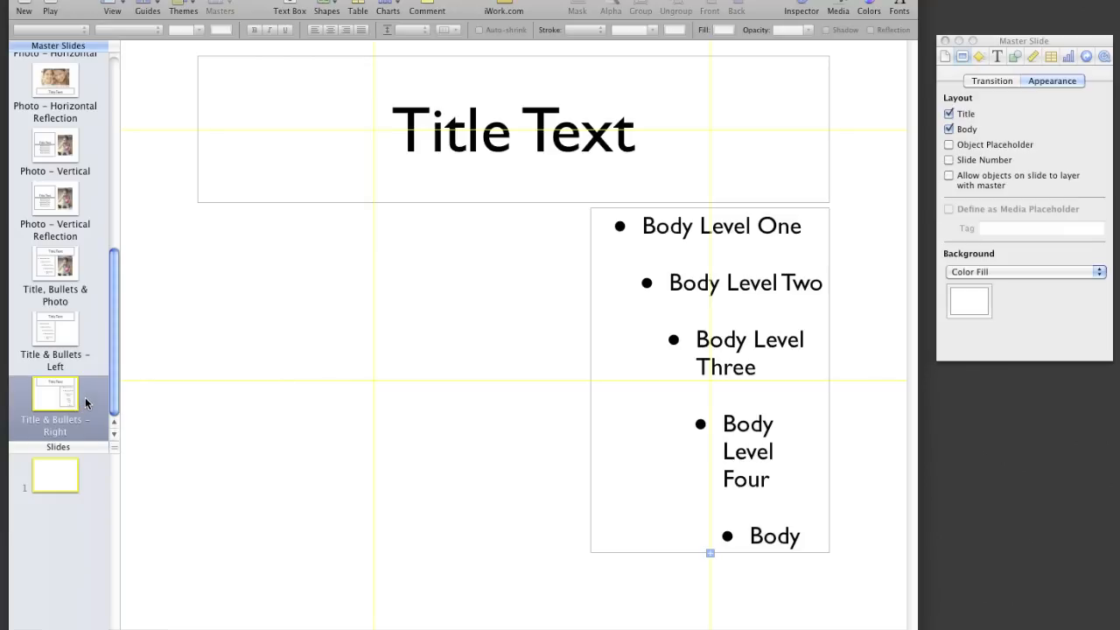
pyautogui.press('Up')
pyautogui.press('Up')
pyautogui.press('Up')
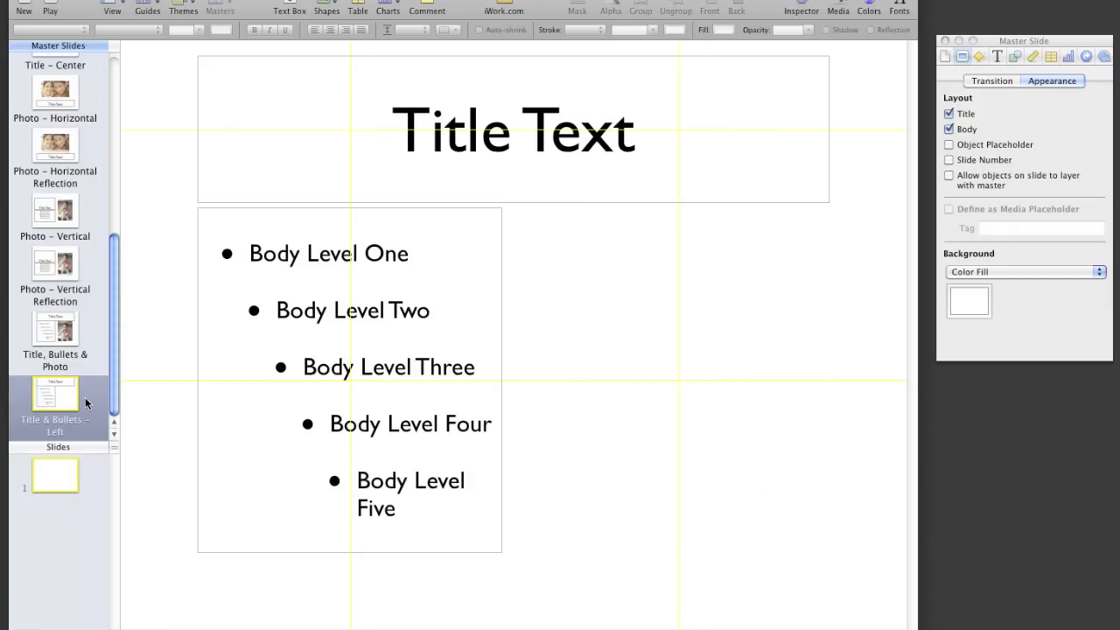
pyautogui.press('Up')
pyautogui.press('Up')
pyautogui.press('Up')
pyautogui.press('Up')
pyautogui.press('Up')
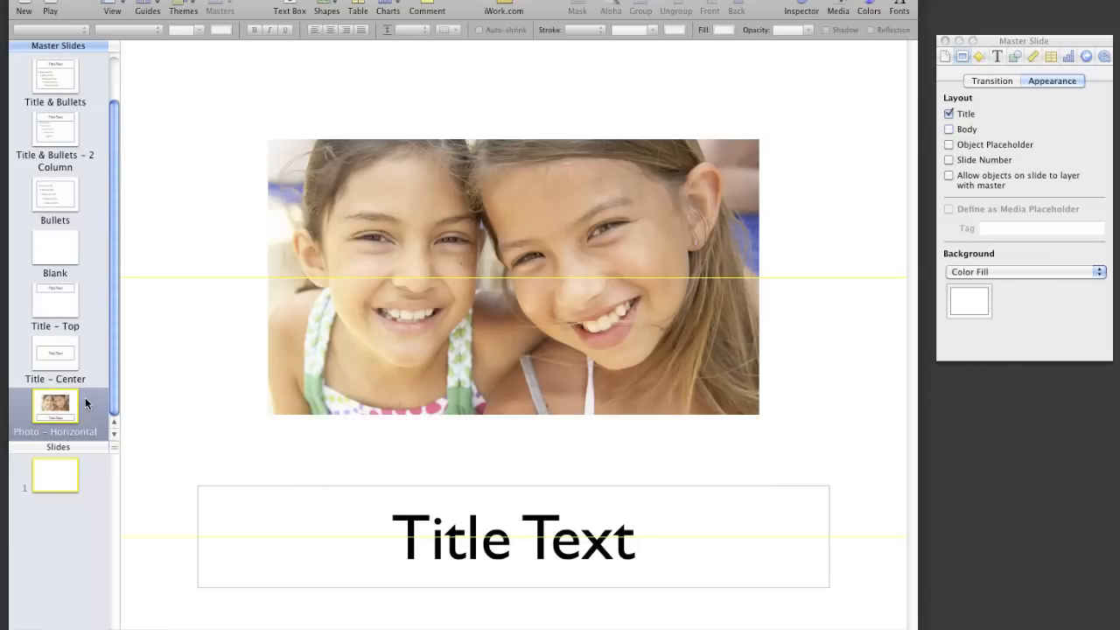
pyautogui.press('Up')
pyautogui.press('Up')
pyautogui.press('Up')
pyautogui.press('Up')
pyautogui.press('Up')
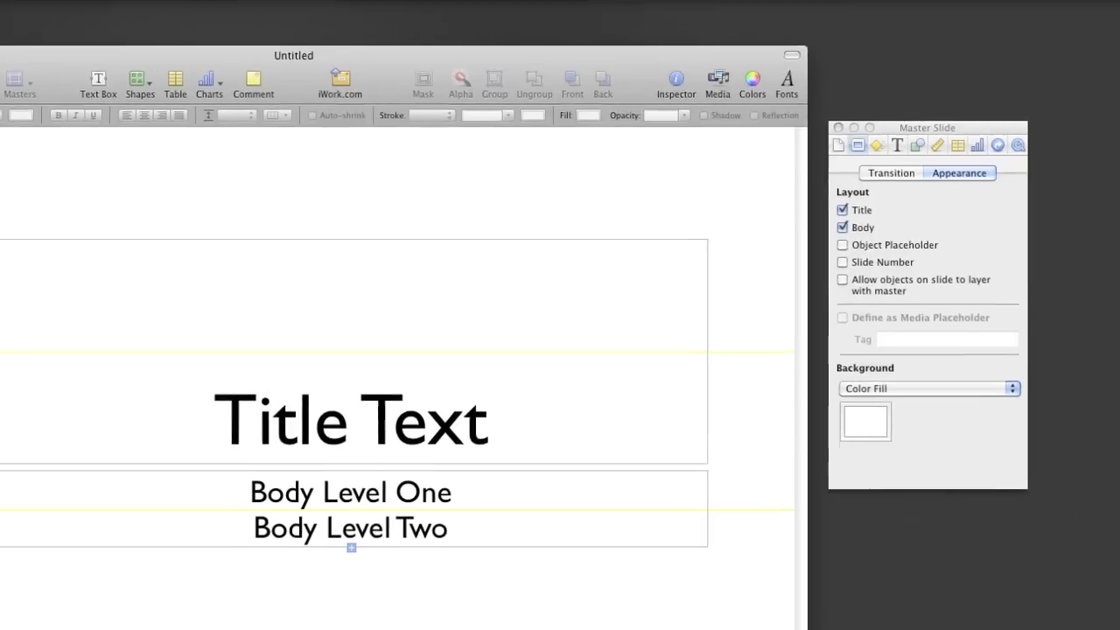
# Step: Delete the title and body placeholders from the Title & Subtitle master and enlarge the document window slightly
pyautogui.click(216, 426)
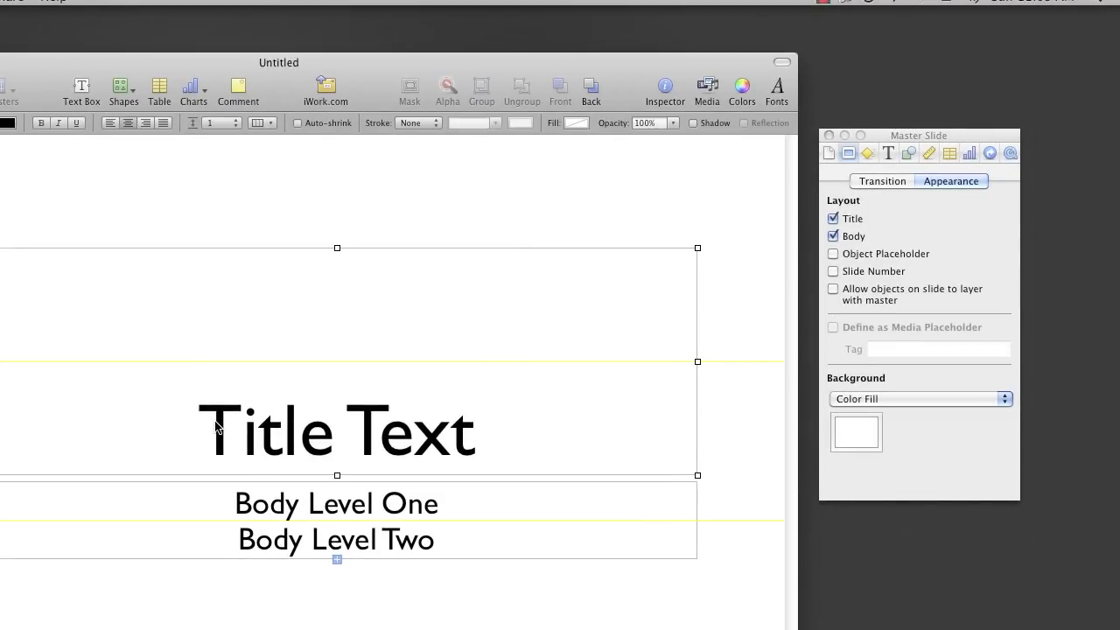
pyautogui.press('Delete')
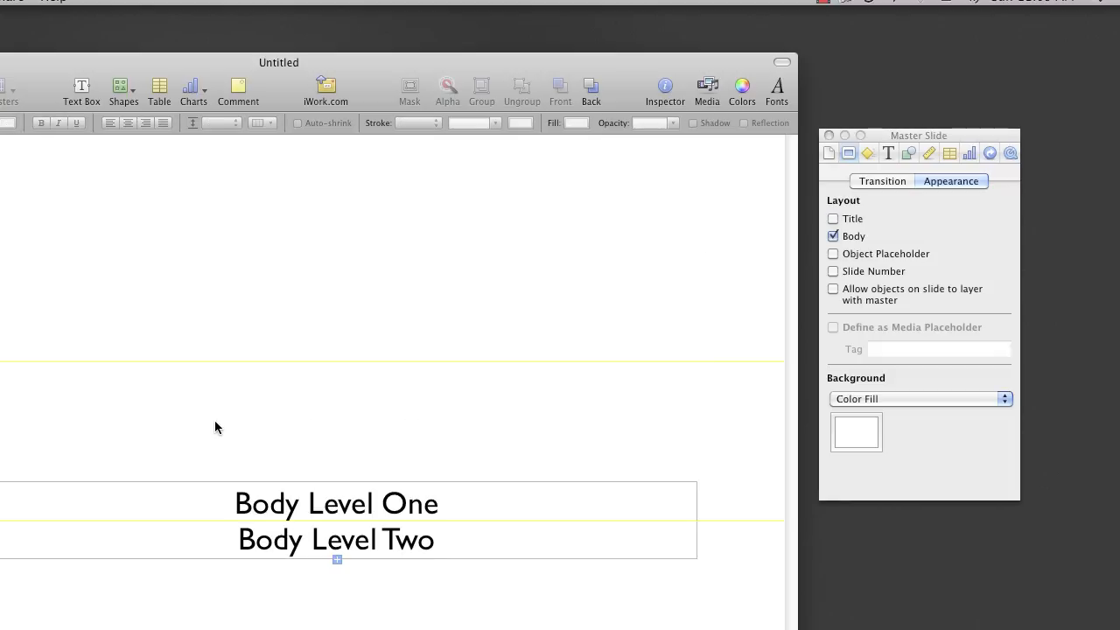
pyautogui.click(268, 499)
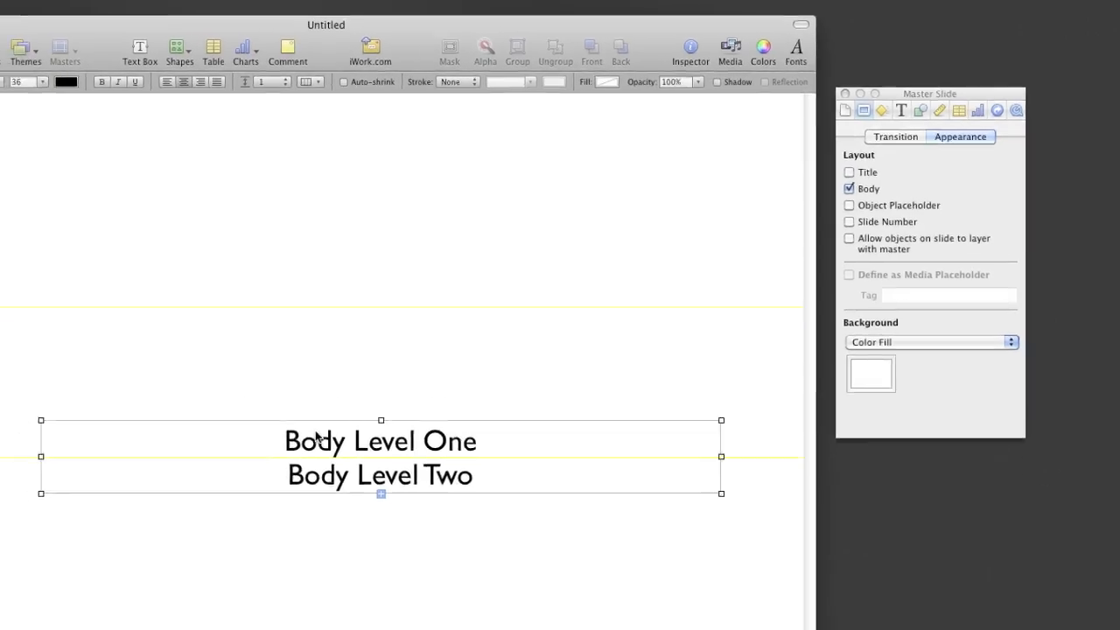
pyautogui.press('Delete')
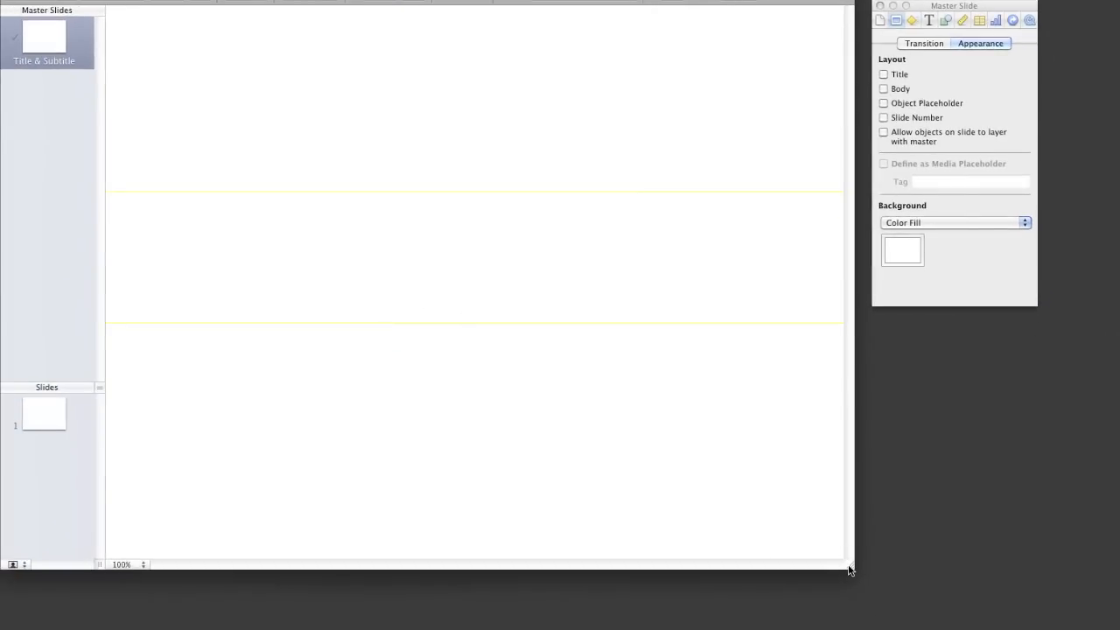
pyautogui.moveTo(847, 574); pyautogui.dragTo(868, 584)
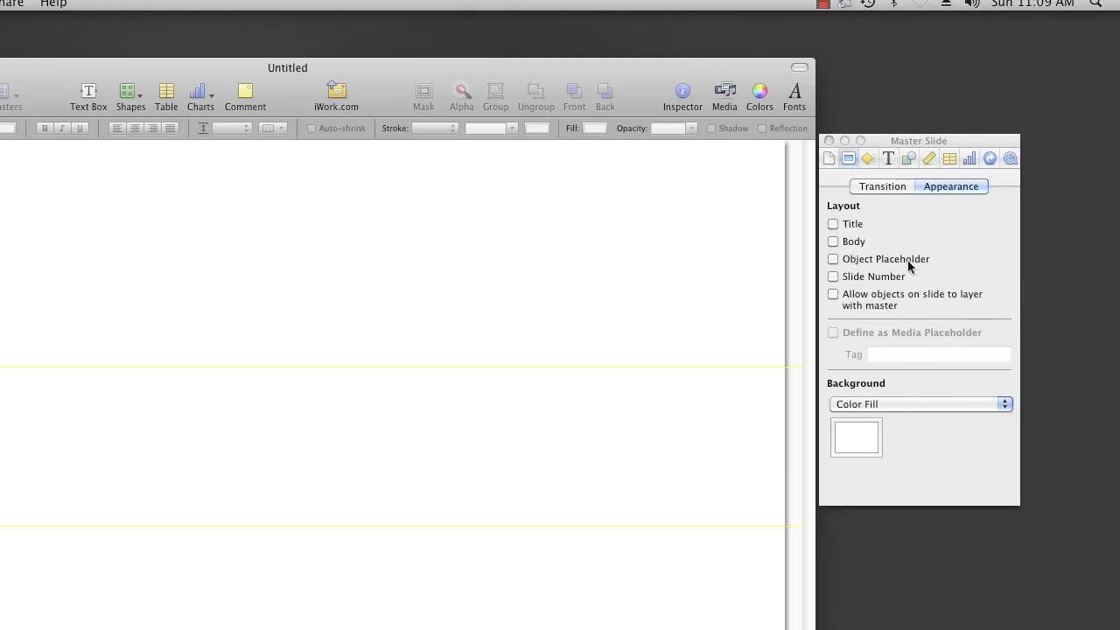
# Step: Give the master slide a Gradient Fill background running from dark grey at the top to light grey at the bottom
pyautogui.click(855, 404)
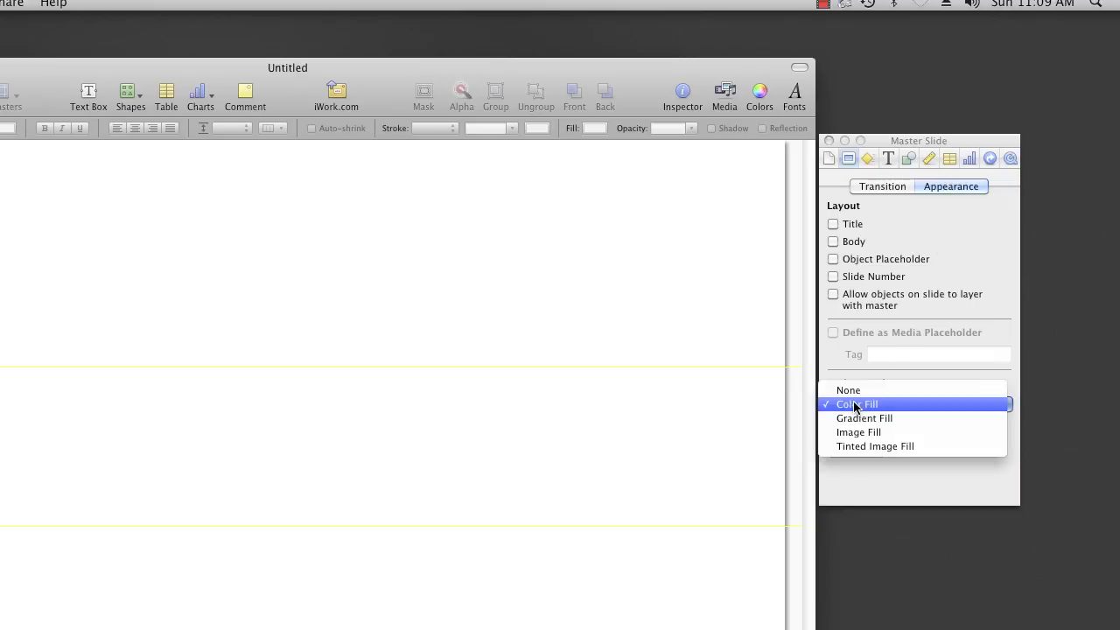
pyautogui.click(855, 417)
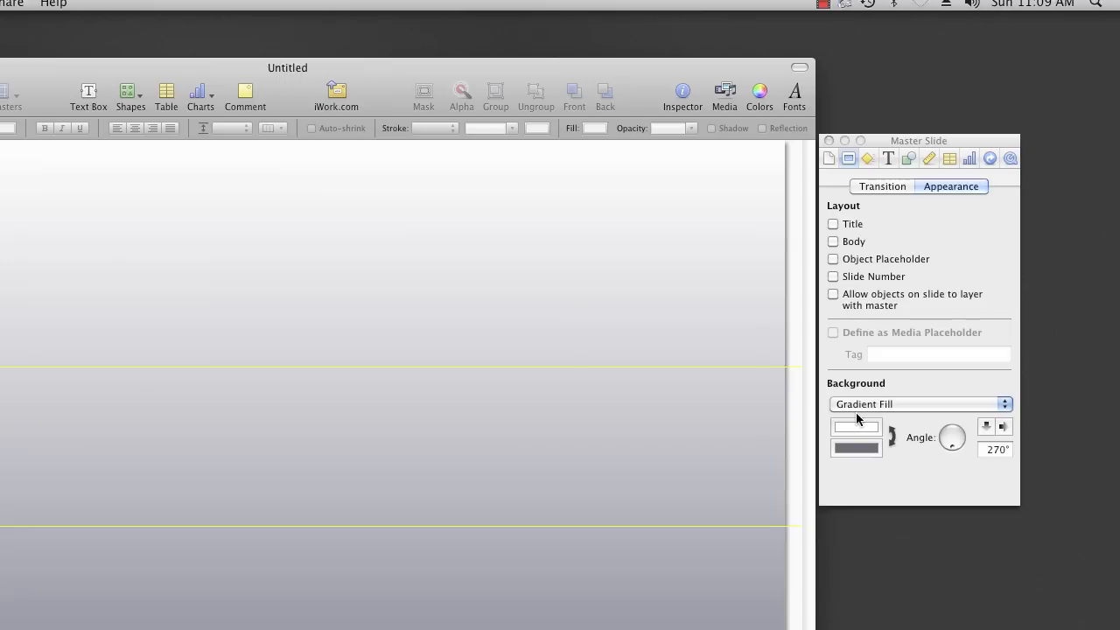
pyautogui.click(893, 433)
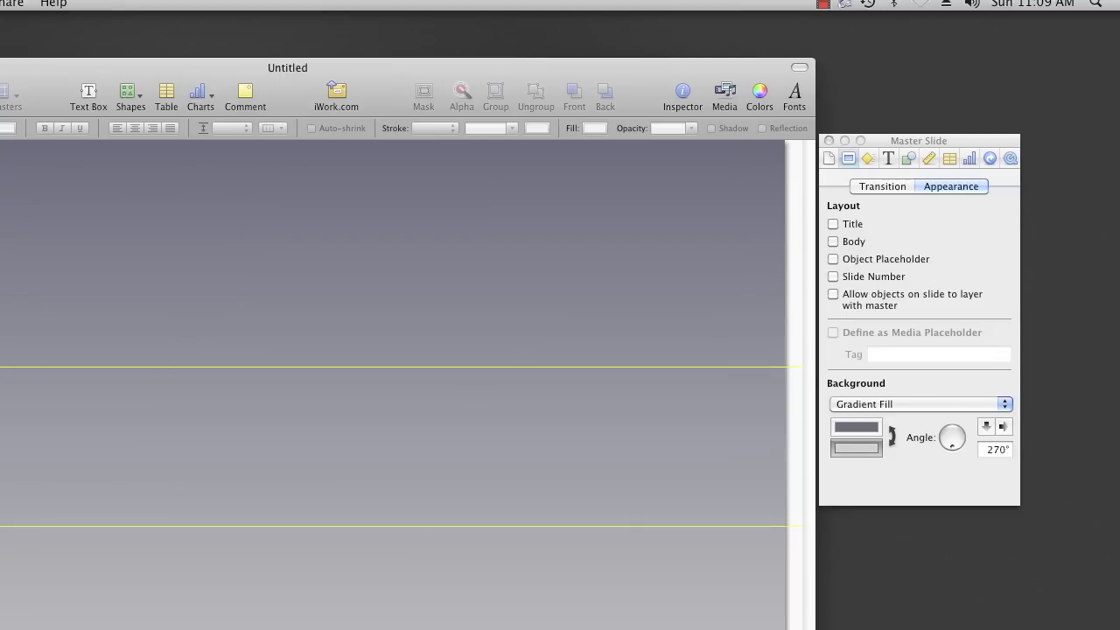
pyautogui.click(857, 427)
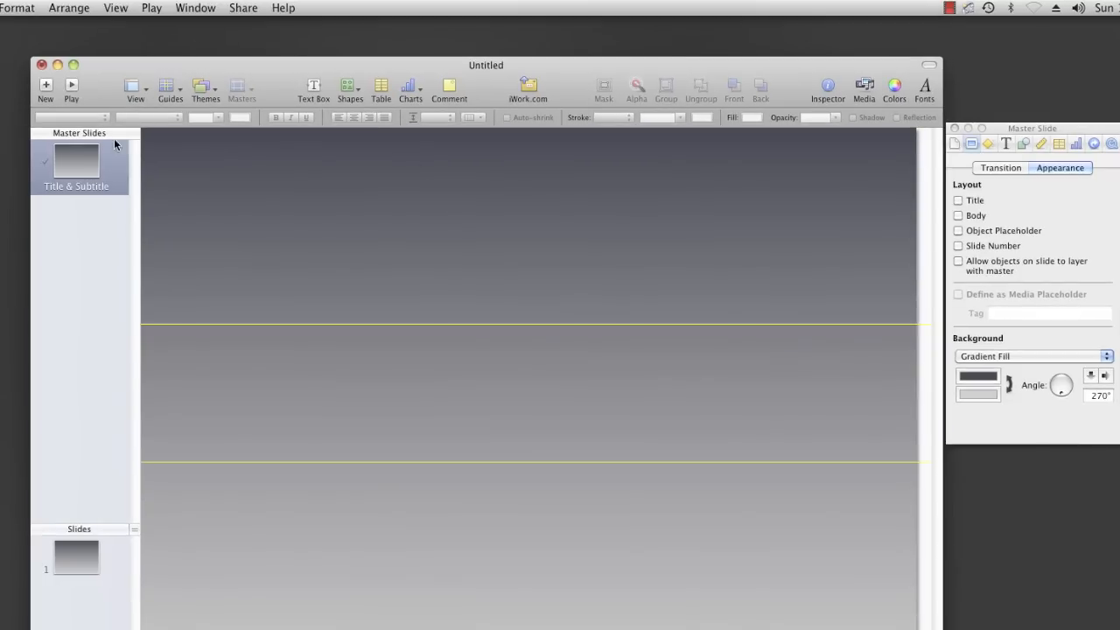
# Step: Show the rulers and remove both horizontal alignment guides from the master slide
pyautogui.click(140, 89)
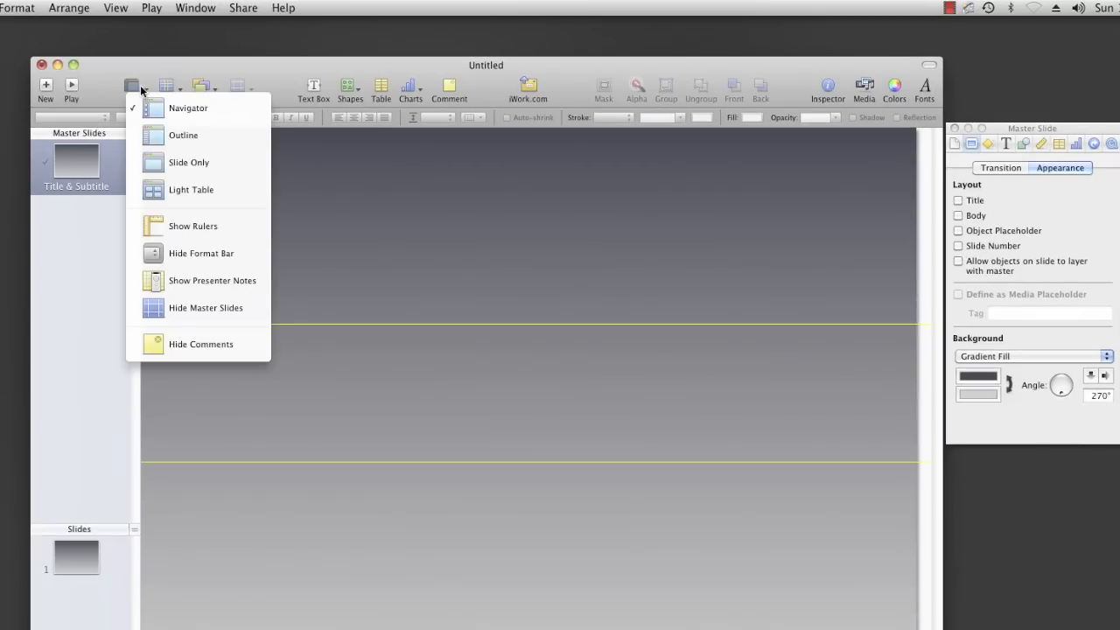
pyautogui.click(159, 220)
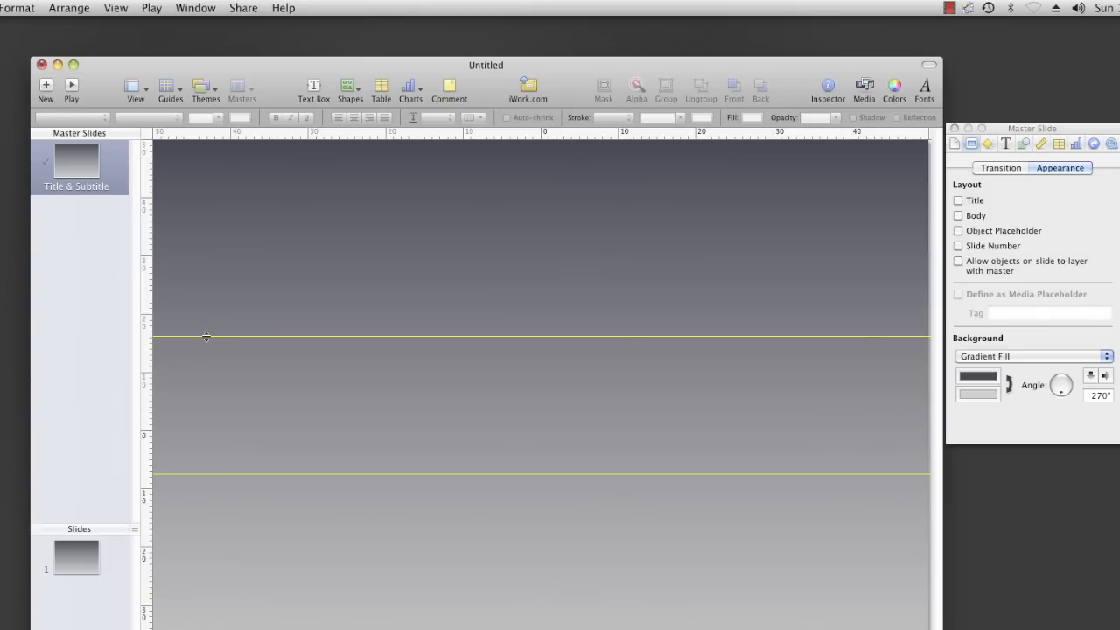
pyautogui.moveTo(206, 337); pyautogui.dragTo(208, 122)
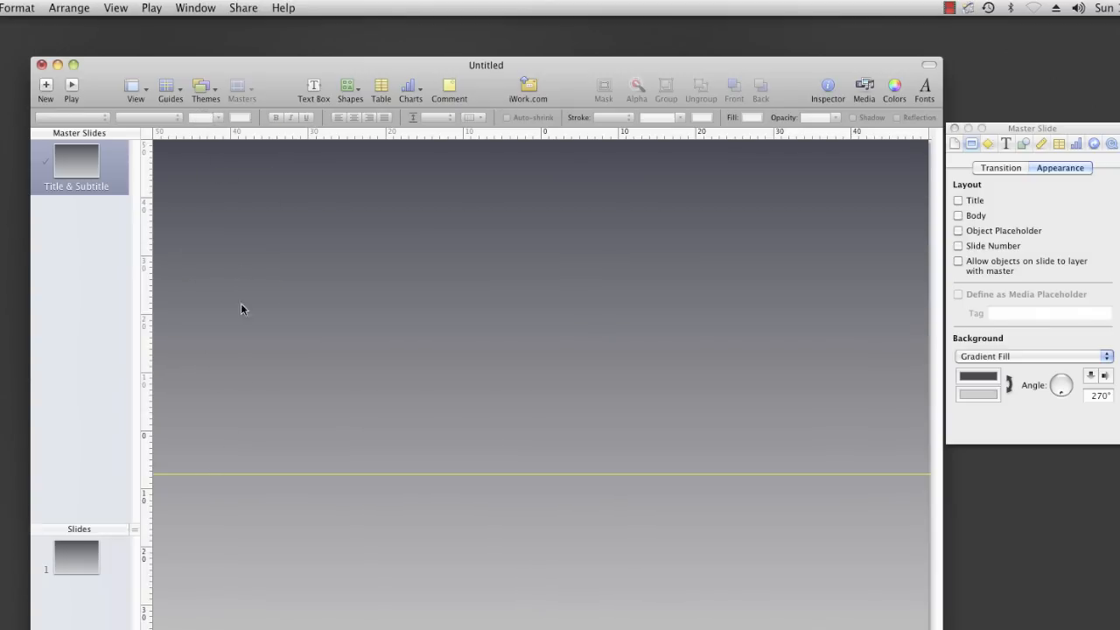
pyautogui.moveTo(217, 470); pyautogui.dragTo(245, 129)
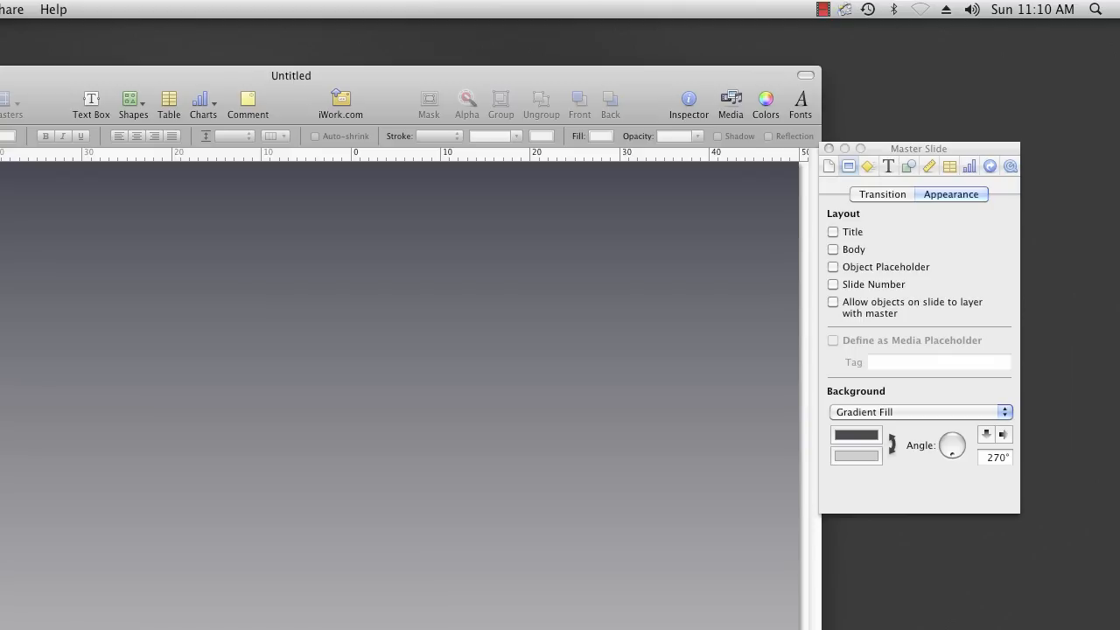
# Step: Show horizontal and vertical master gridlines every 33.3 % and move the preferences window aside
pyautogui.press('super+comma')
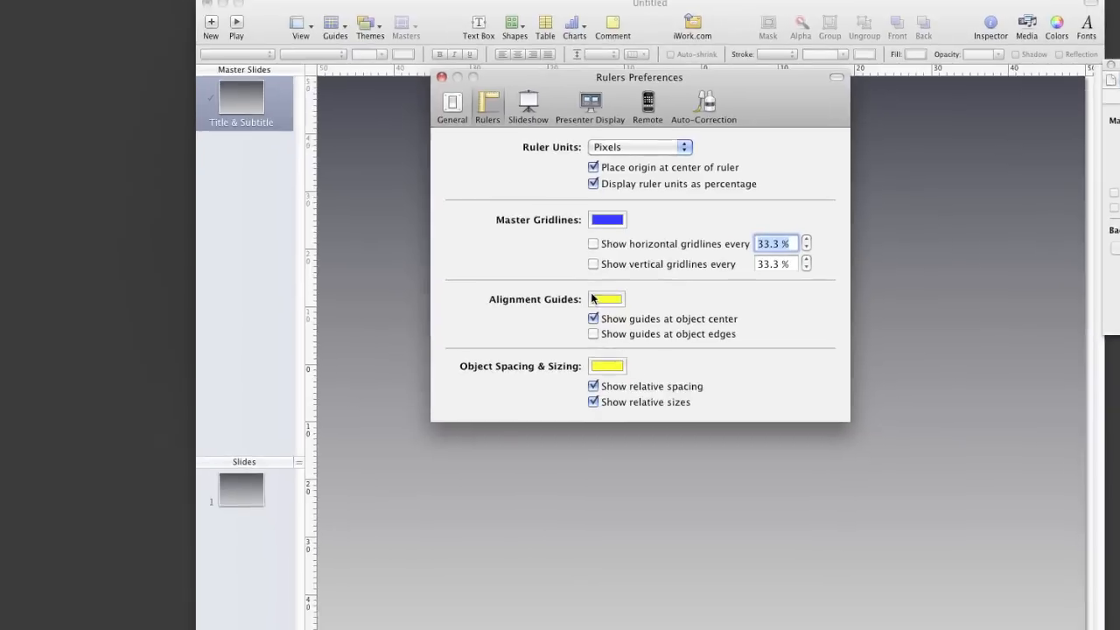
pyautogui.click(593, 243)
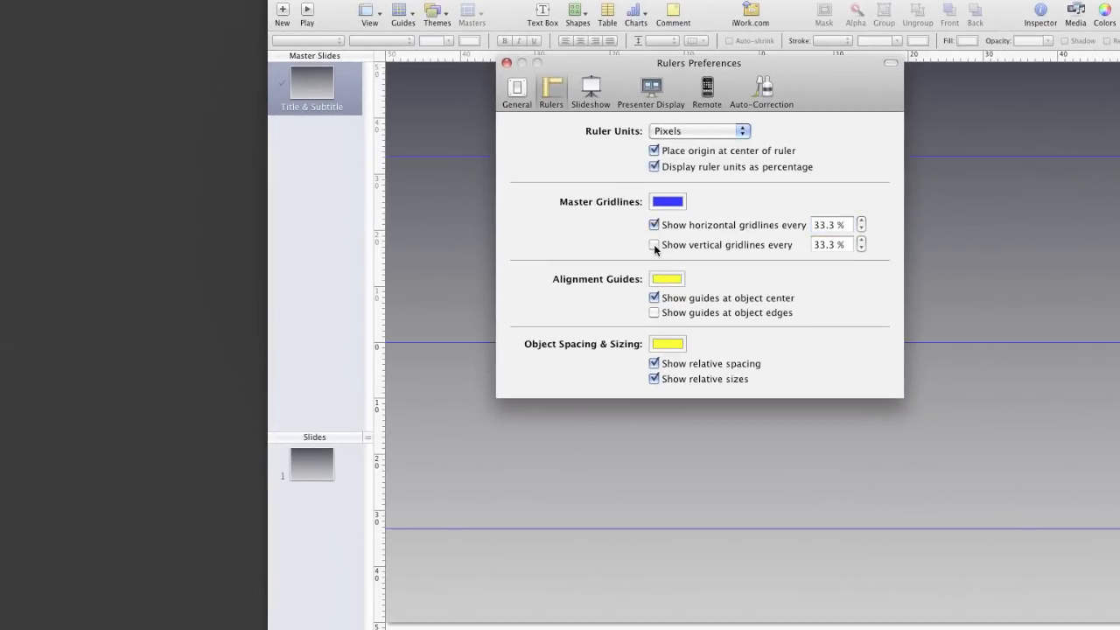
pyautogui.click(654, 247)
pyautogui.moveTo(790, 72); pyautogui.dragTo(210, 114)
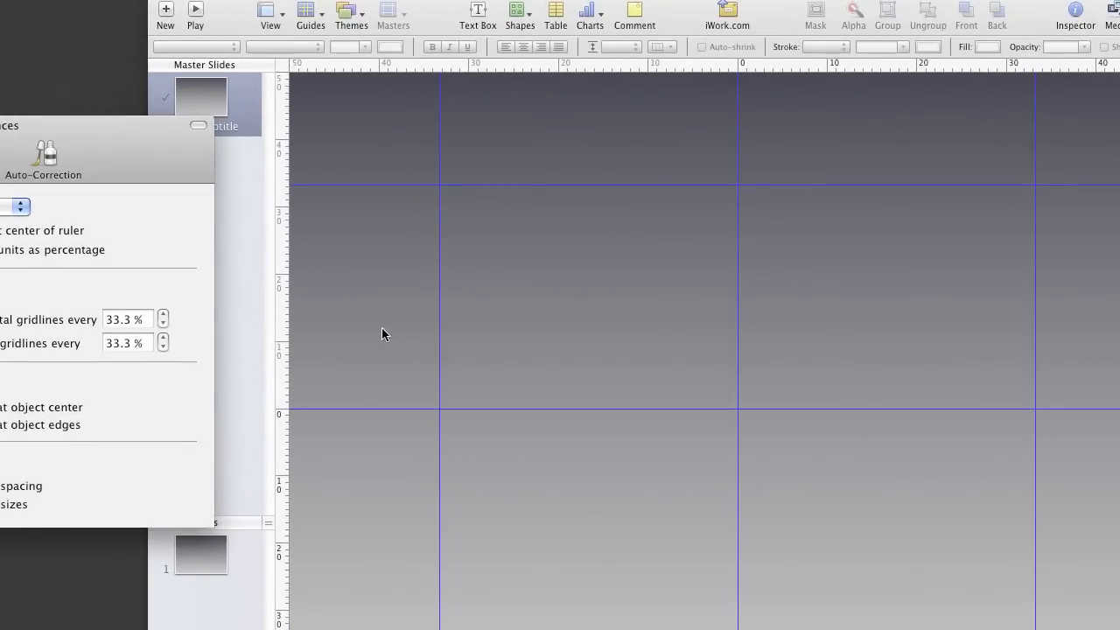
pyautogui.moveTo(154, 153); pyautogui.dragTo(627, 172)
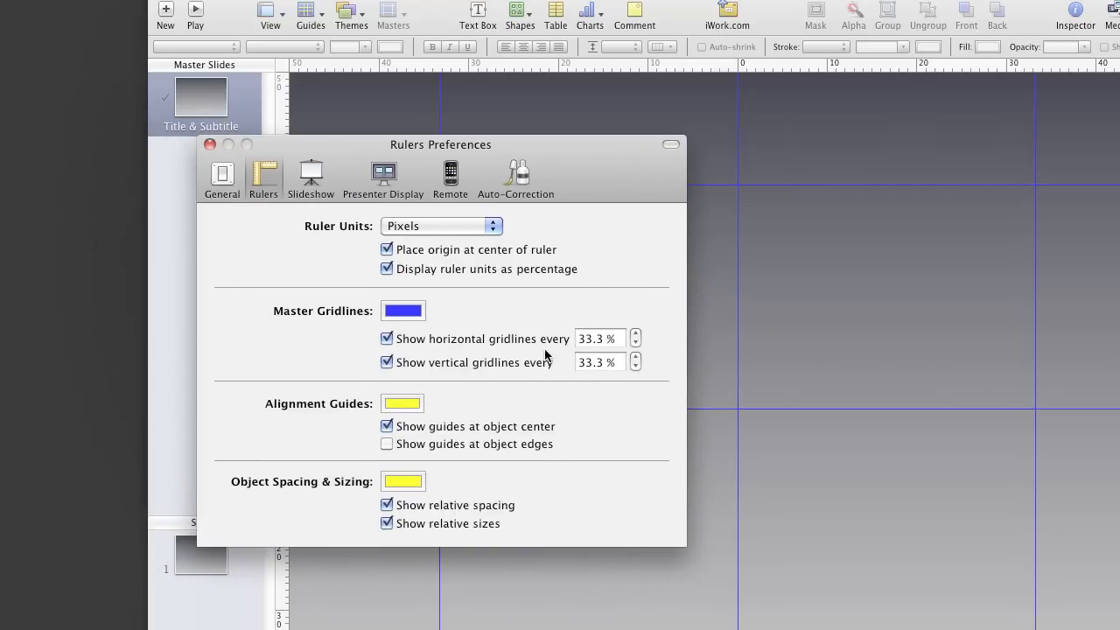
pyautogui.moveTo(593, 168); pyautogui.dragTo(167, 244)
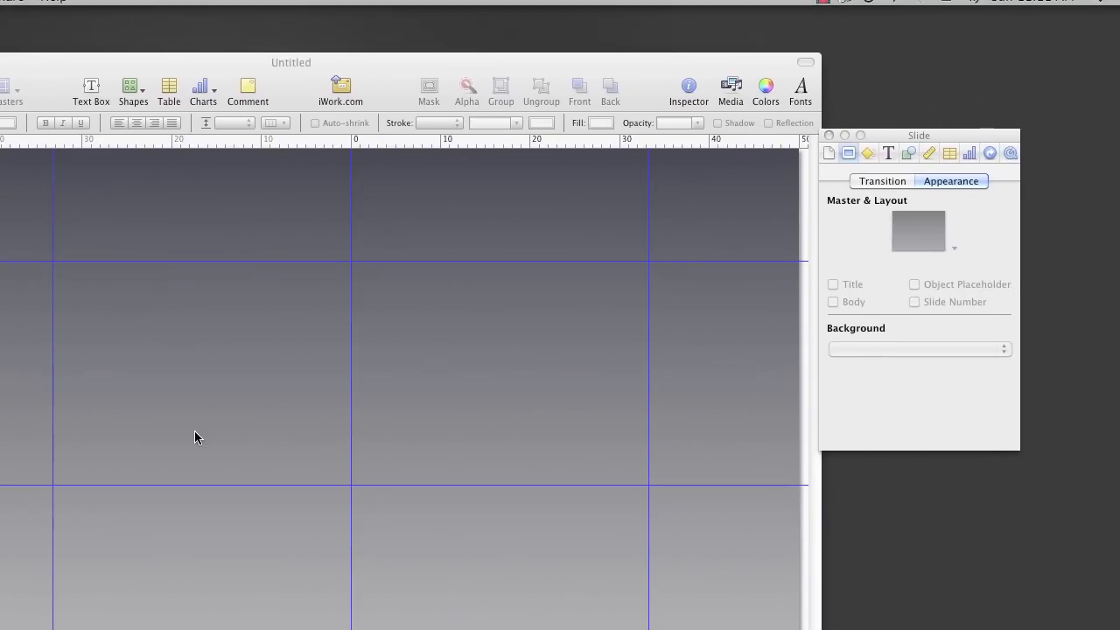
# Step: Turn off the horizontal and vertical master gridlines and close the preferences
pyautogui.moveTo(4, 280); pyautogui.dragTo(429, 266)
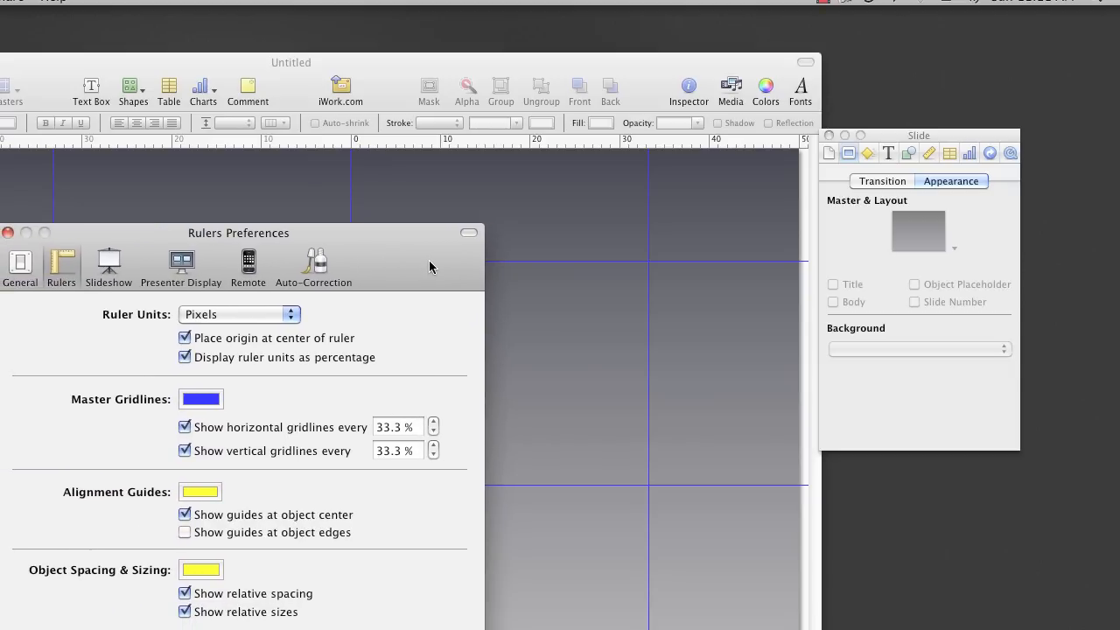
pyautogui.click(185, 427)
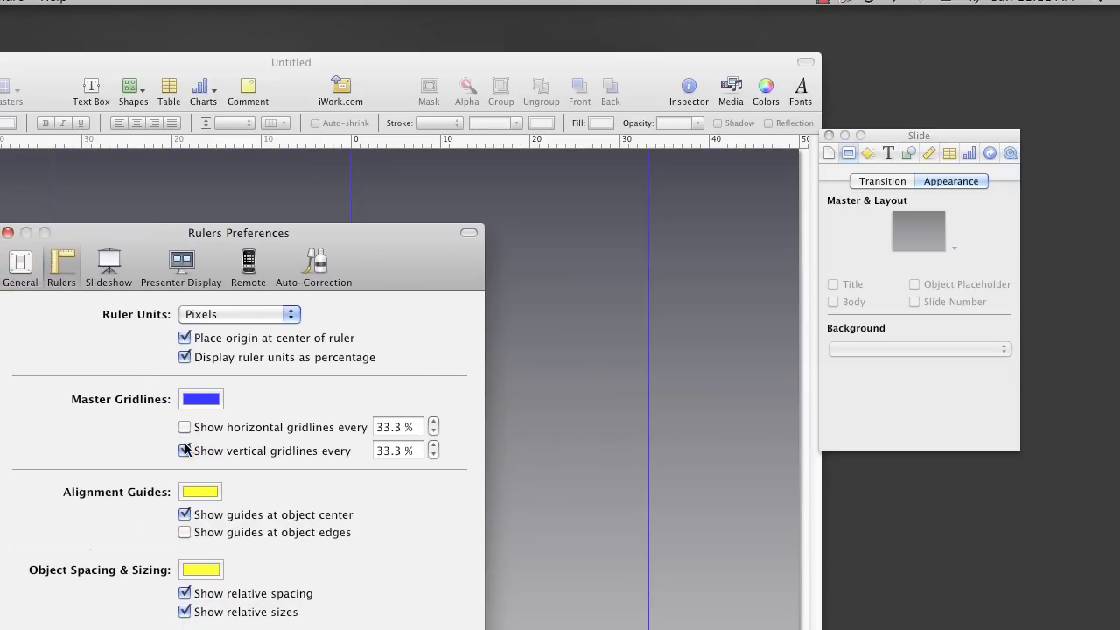
pyautogui.click(185, 450)
pyautogui.click(7, 233)
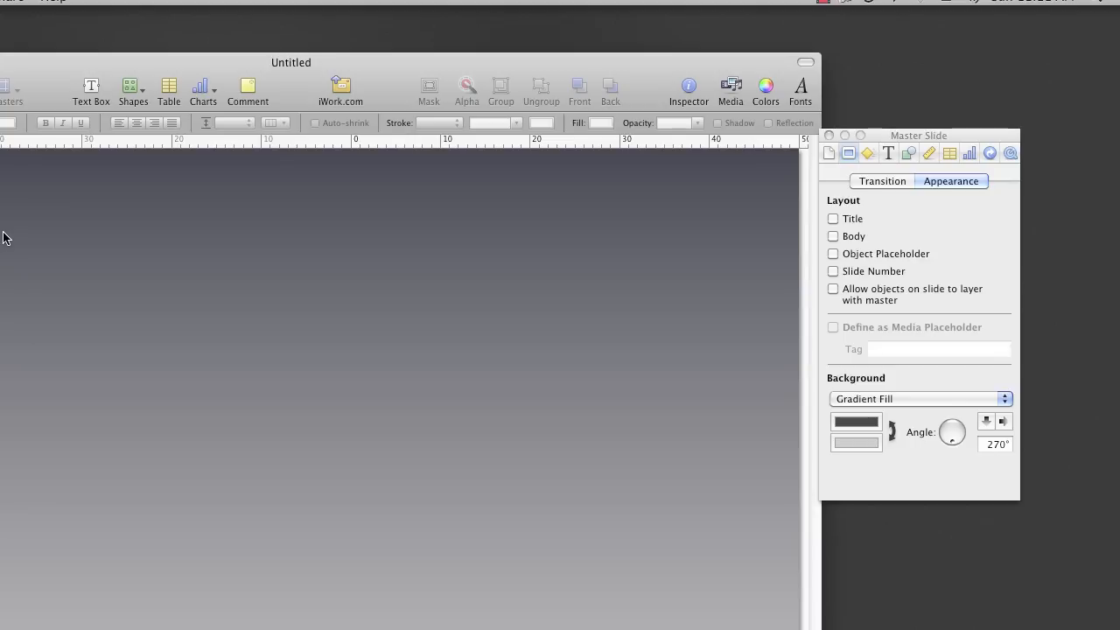
# Step: Insert a table with three rows and three columns on the master slide and colour its cell borders near-white
pyautogui.click(169, 88)
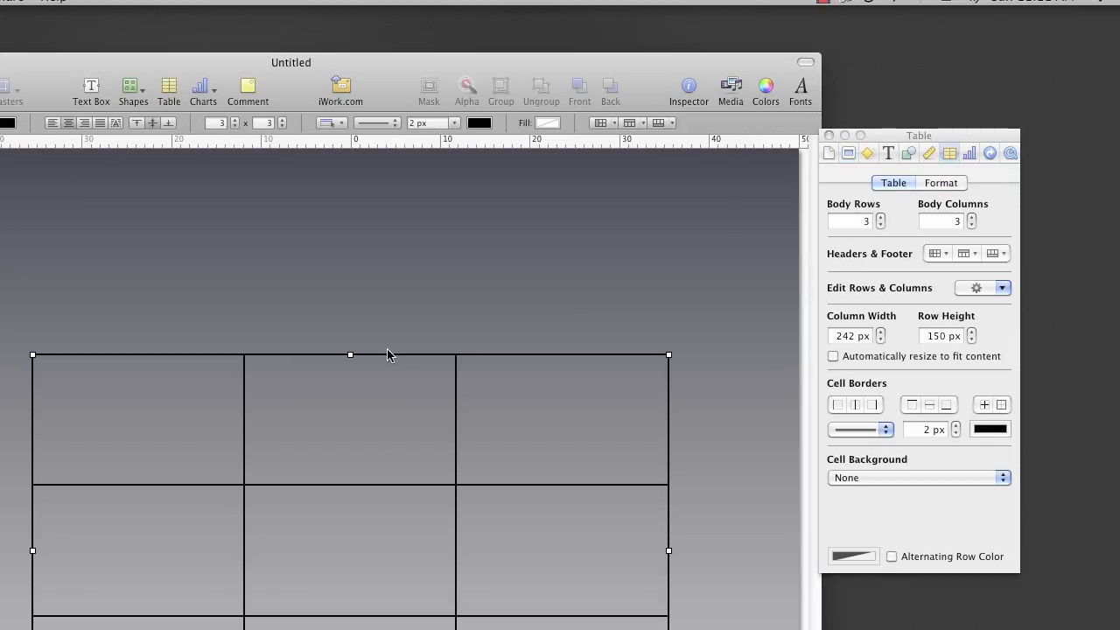
pyautogui.click(997, 428)
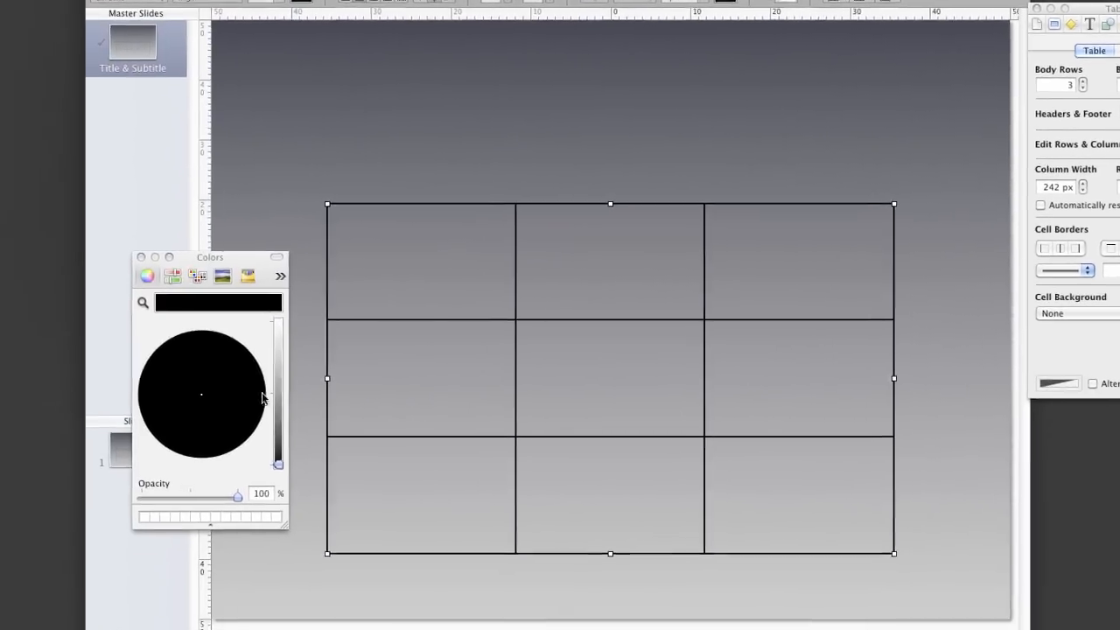
pyautogui.moveTo(280, 460); pyautogui.dragTo(279, 374)
pyautogui.moveTo(170, 375); pyautogui.dragTo(187, 413)
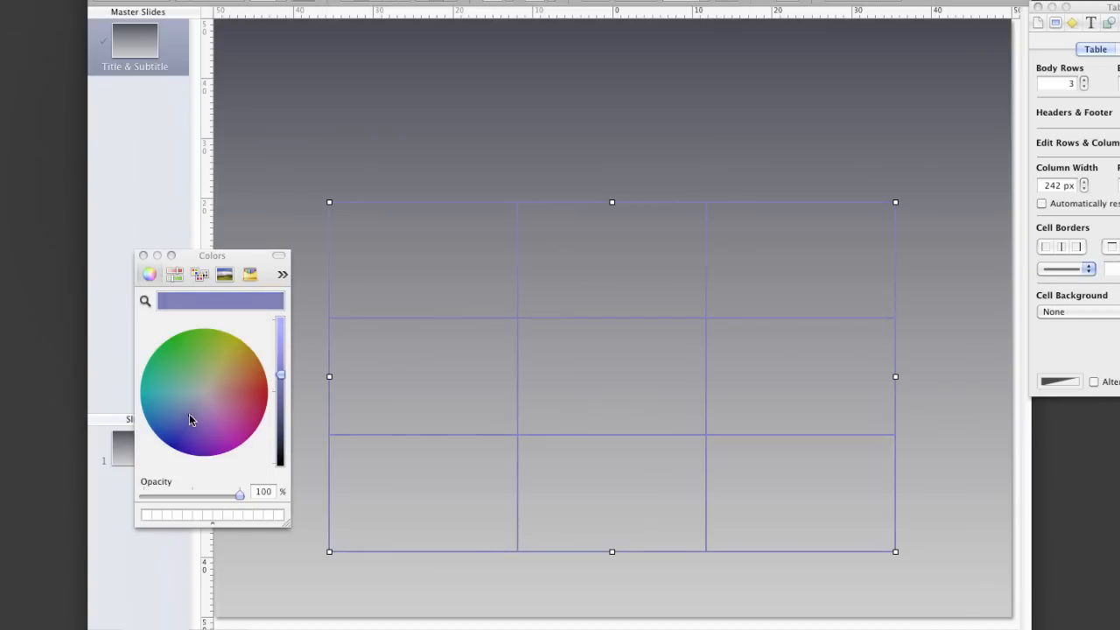
pyautogui.moveTo(280, 376); pyautogui.dragTo(283, 338)
pyautogui.click(202, 391)
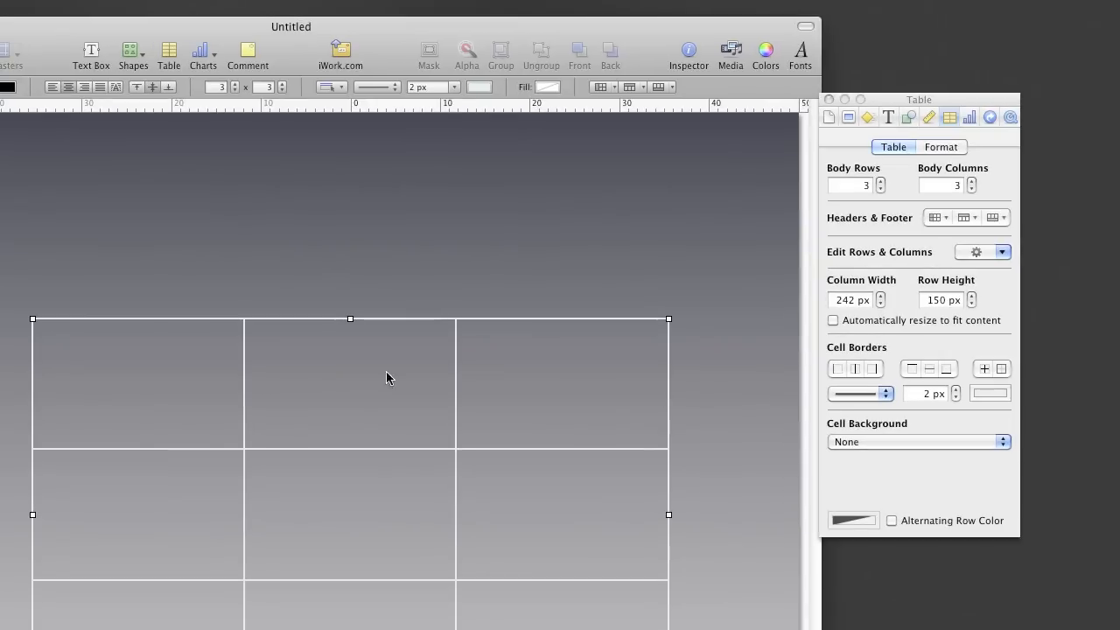
# Step: Move the table into the upper-left corner of the master slide, leaving a small margin to the slide edges
pyautogui.moveTo(242, 385); pyautogui.dragTo(152, 219)
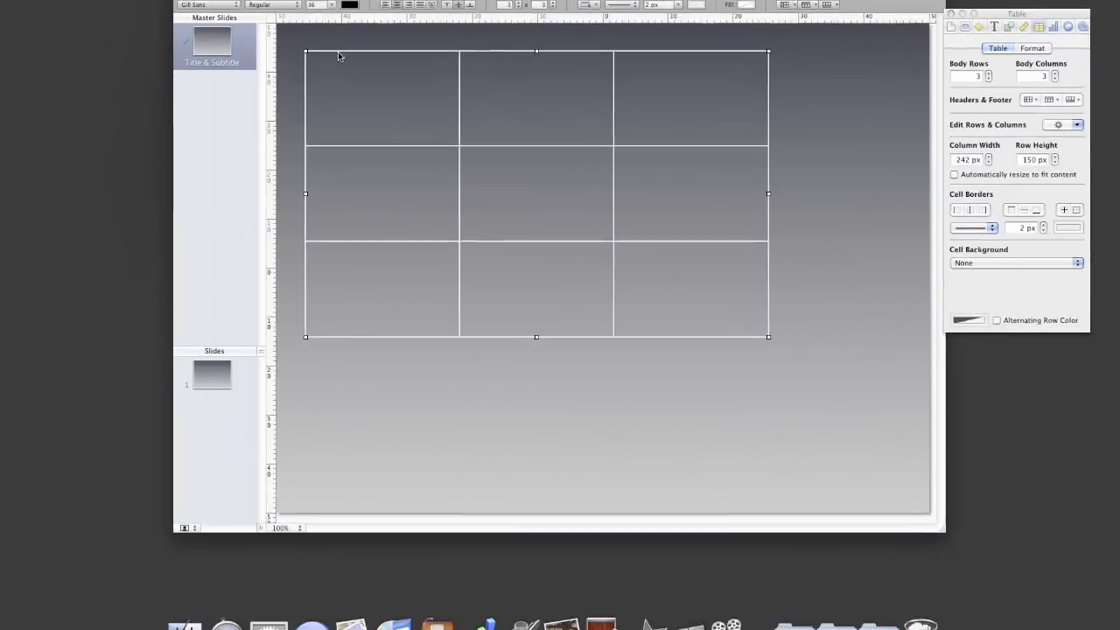
pyautogui.moveTo(381, 41); pyautogui.dragTo(342, 23)
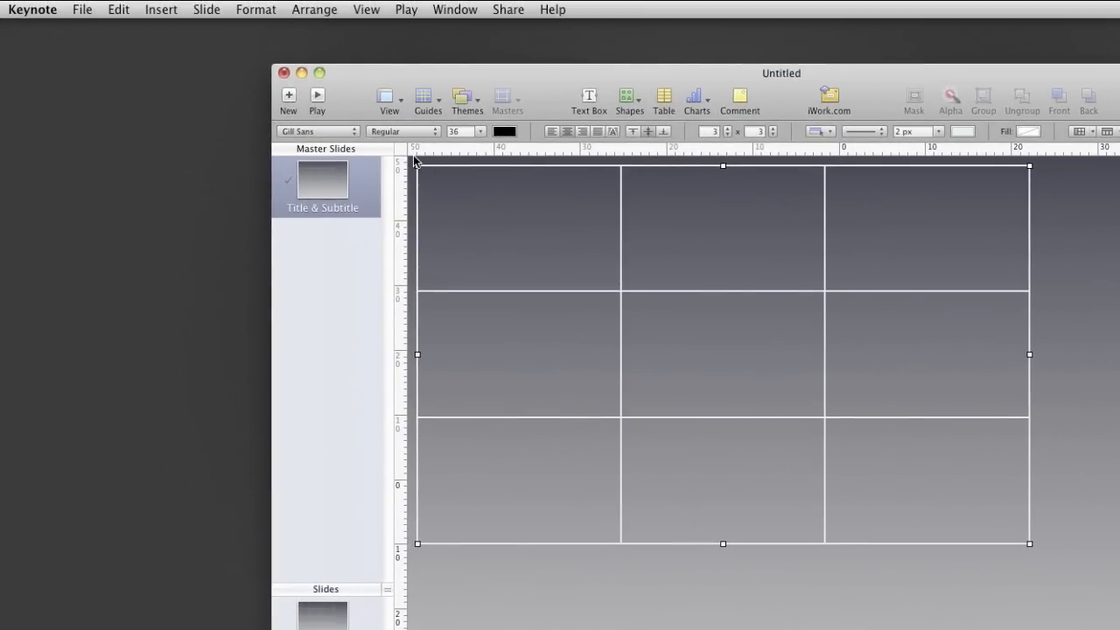
# Step: Turn off placing the ruler origin at the center, keep the ruler units in pixels and close the preferences
pyautogui.click(82, 9)
pyautogui.press('super+comma')
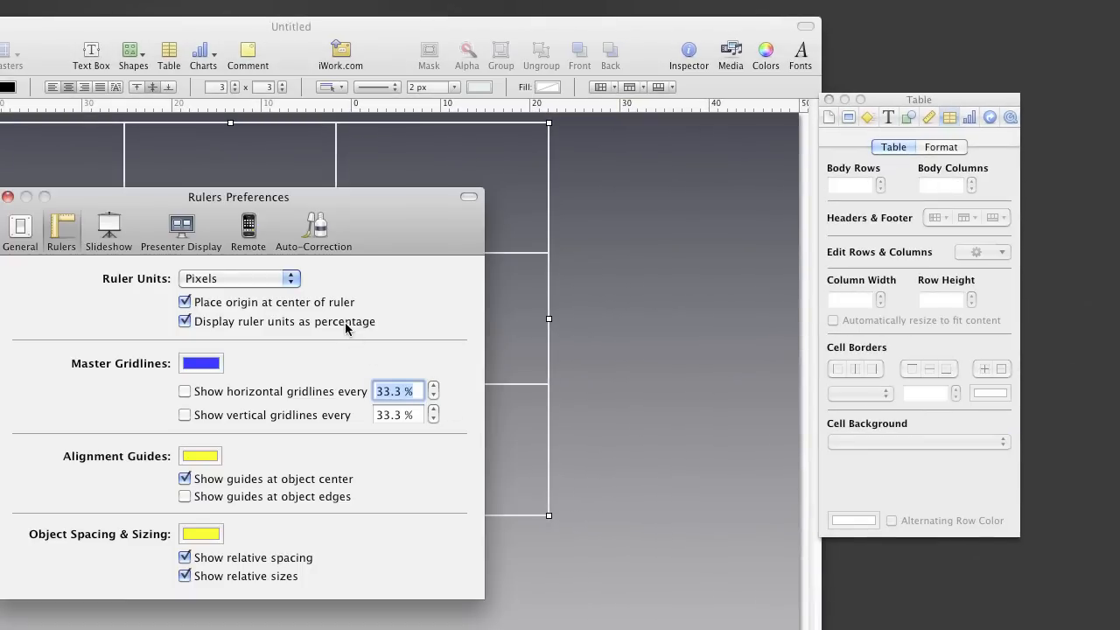
pyautogui.click(184, 302)
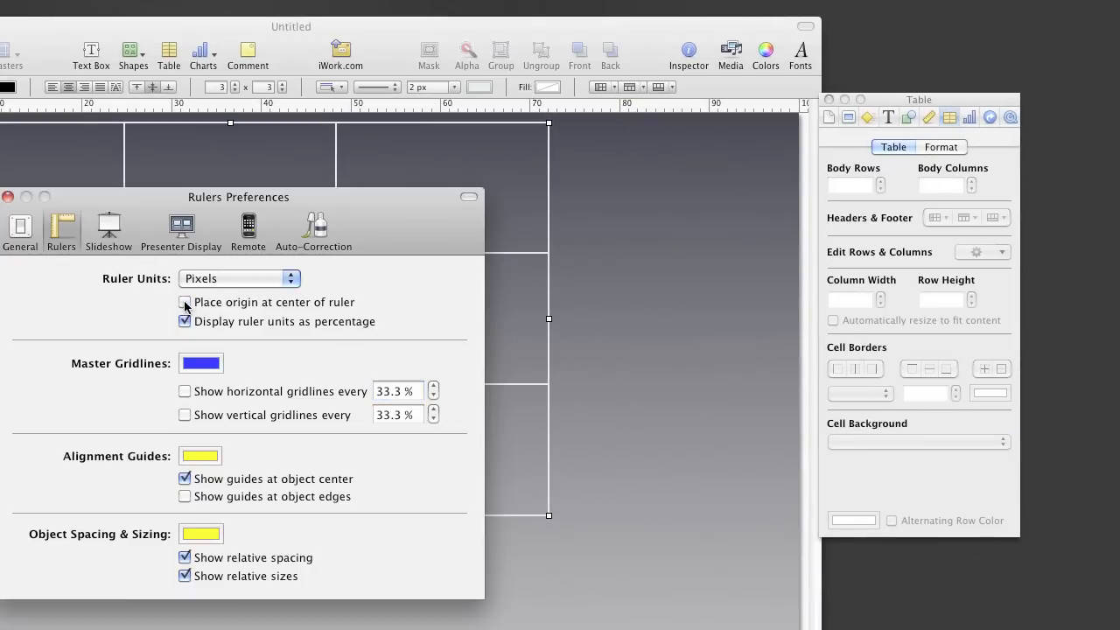
pyautogui.click(244, 279)
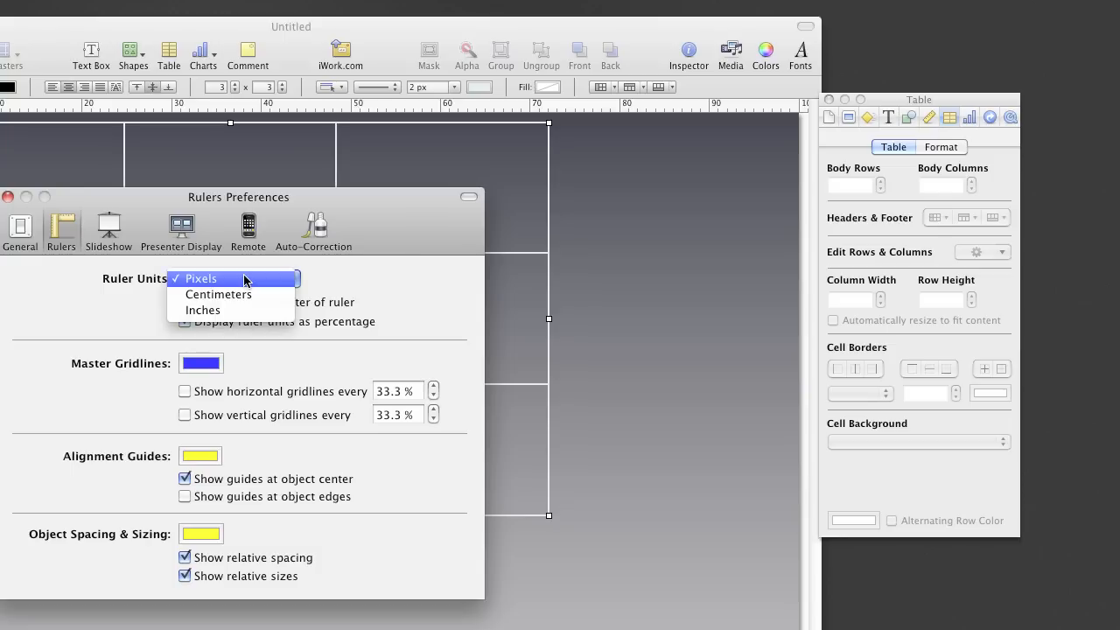
pyautogui.click(249, 279)
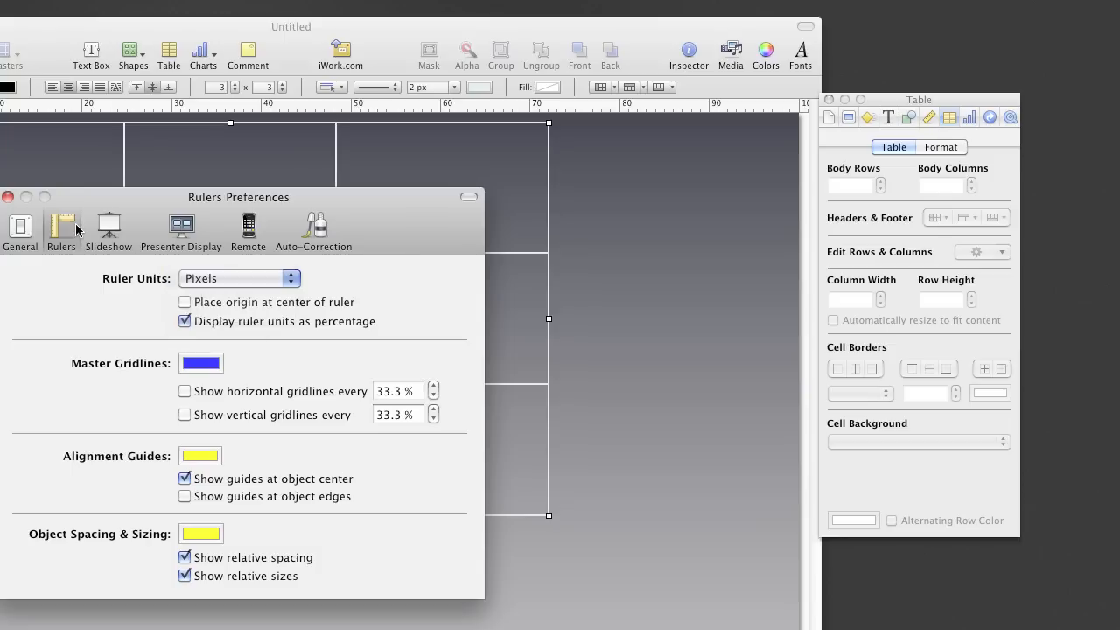
pyautogui.click(7, 197)
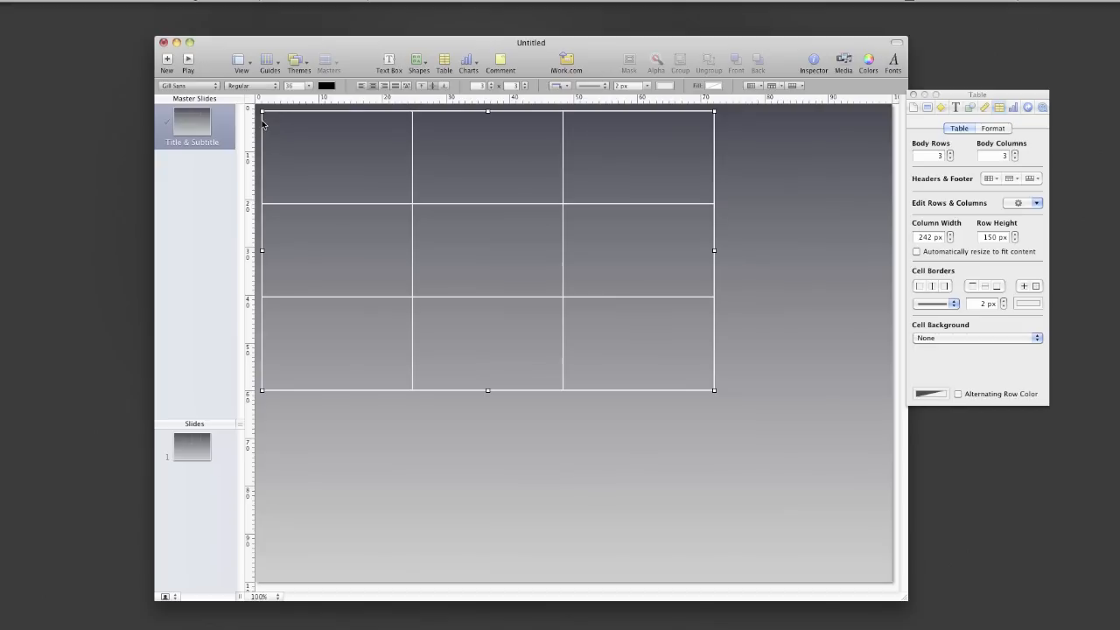
# Step: Fine-position the table at X 10 px and Y 10 px, and resize it to 1004 px wide and 748 px high
pyautogui.click(263, 121)
pyautogui.moveTo(261, 119); pyautogui.dragTo(260, 122)
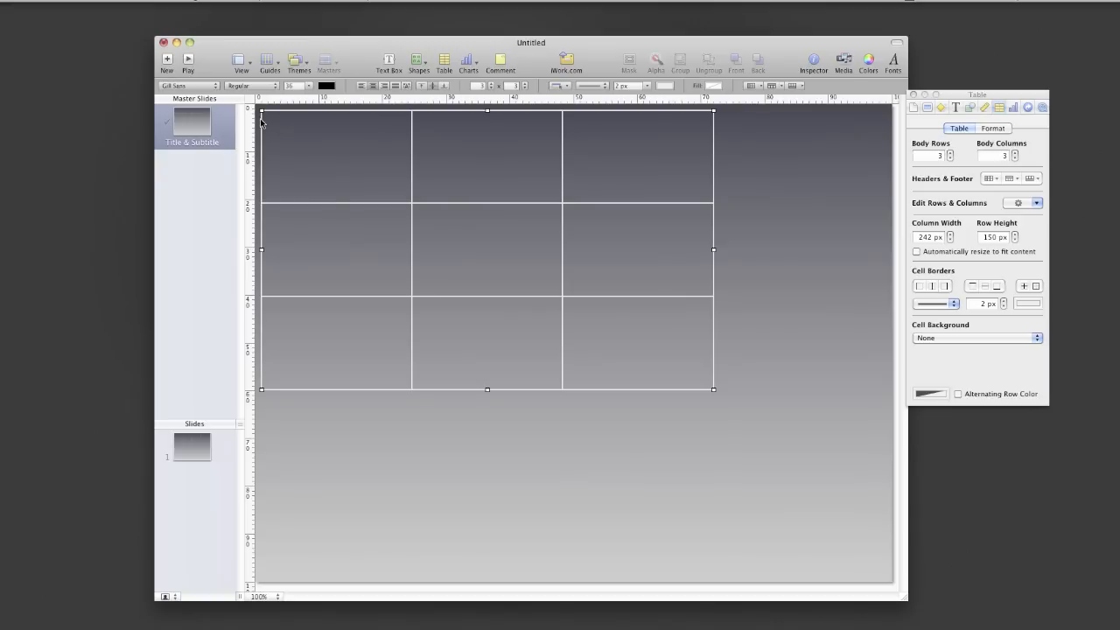
pyautogui.click(983, 107)
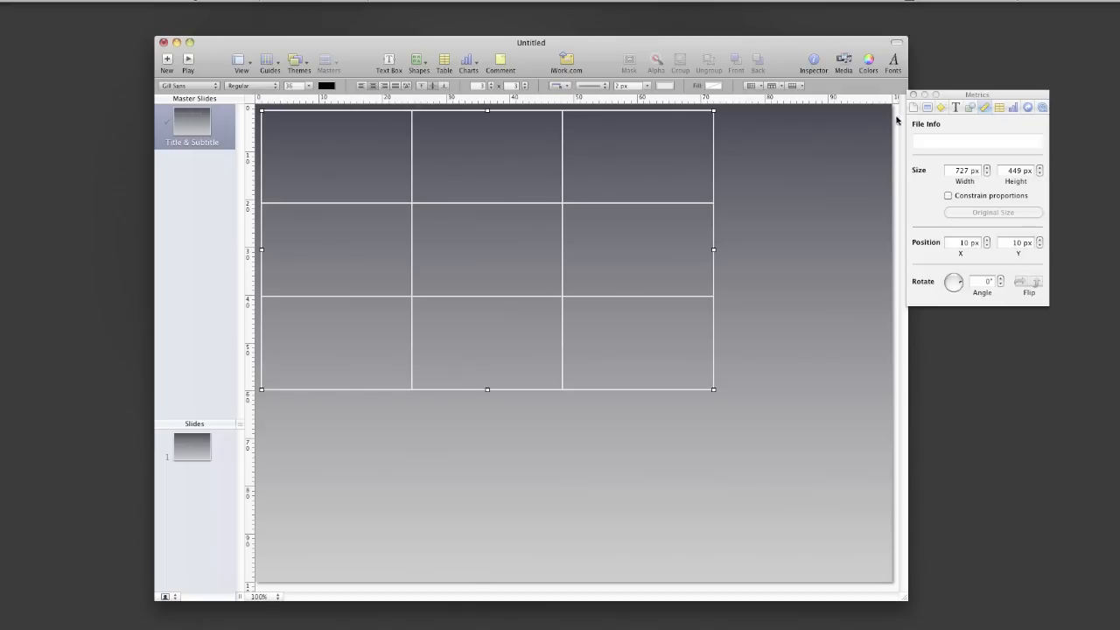
pyautogui.click(962, 172)
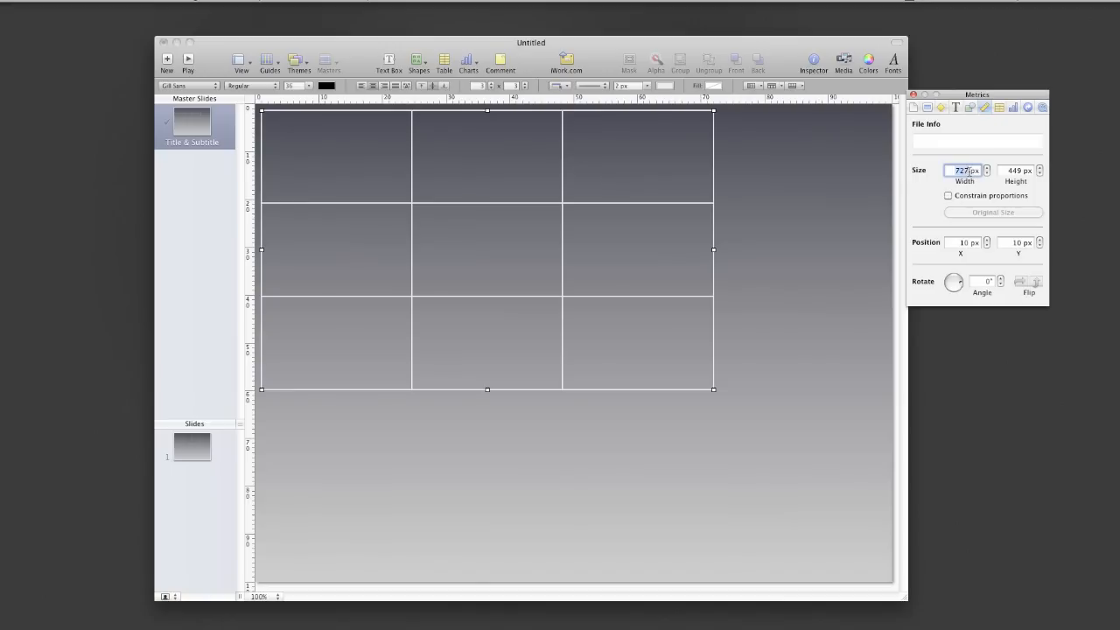
pyautogui.write('1004')
pyautogui.press('Tab')
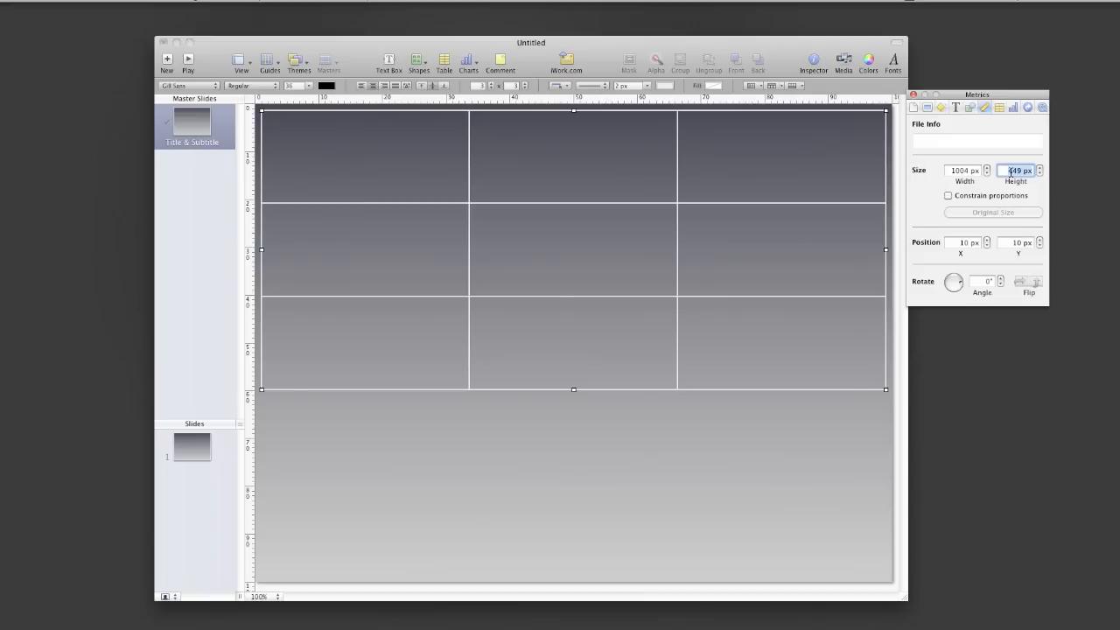
pyautogui.write('748')
pyautogui.press('Return')
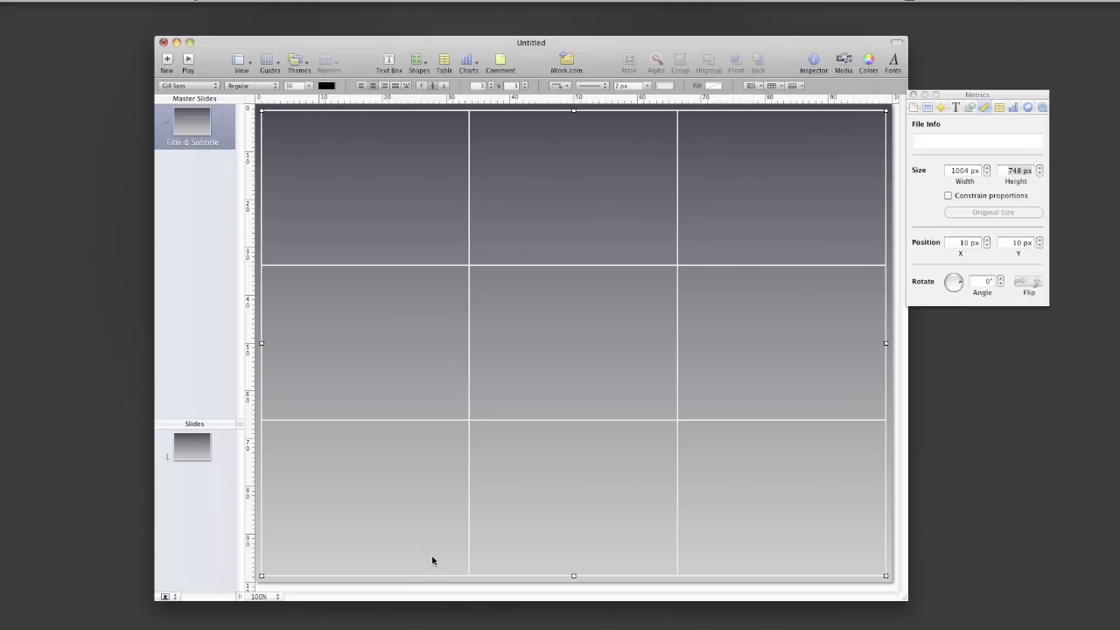
# Step: Increase the table to five body rows and four body columns, and lock it in place
pyautogui.click(999, 106)
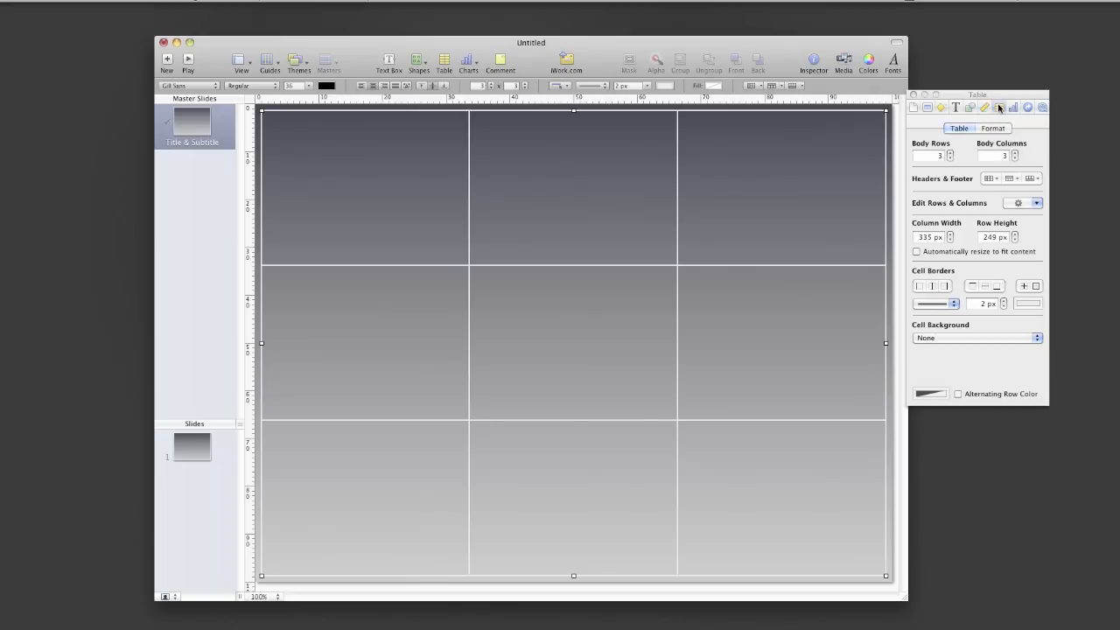
pyautogui.click(950, 152)
pyautogui.click(1015, 153)
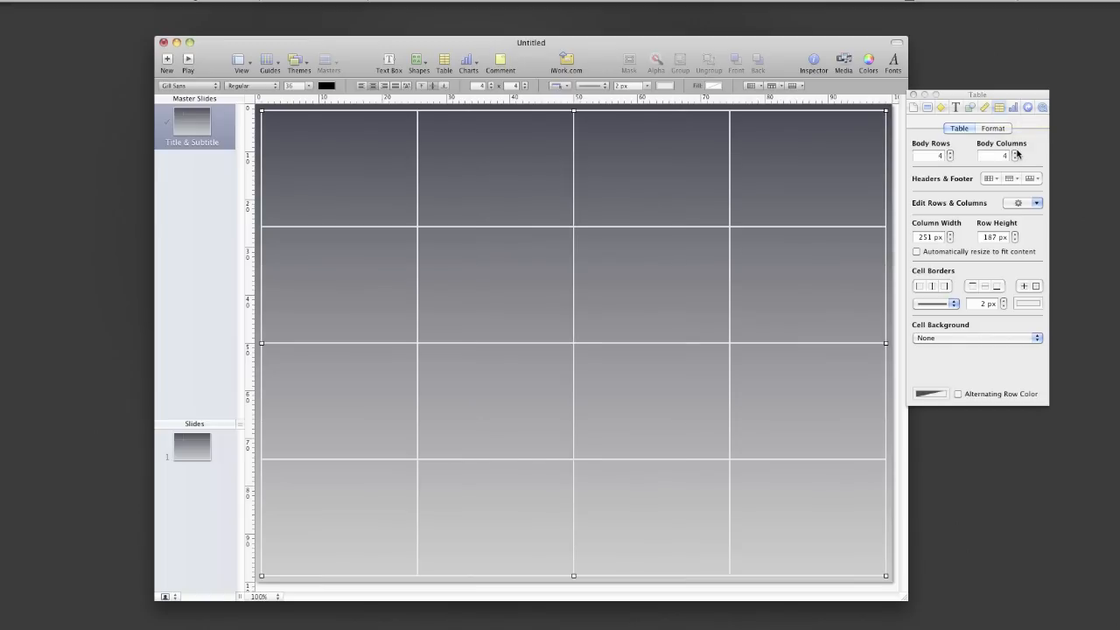
pyautogui.click(951, 153)
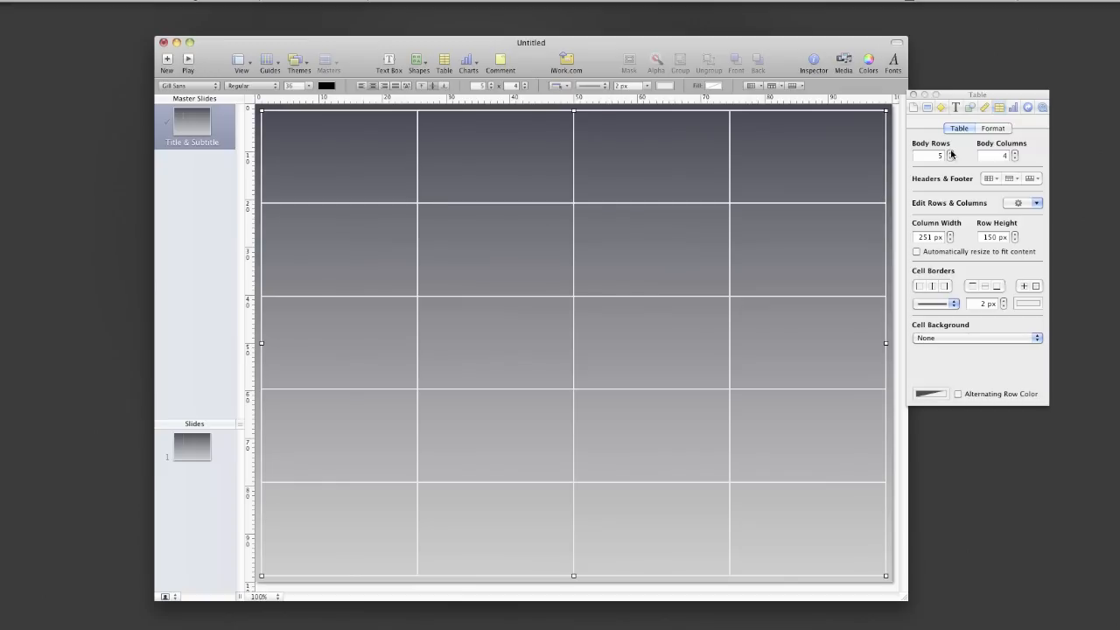
pyautogui.press('super+l')
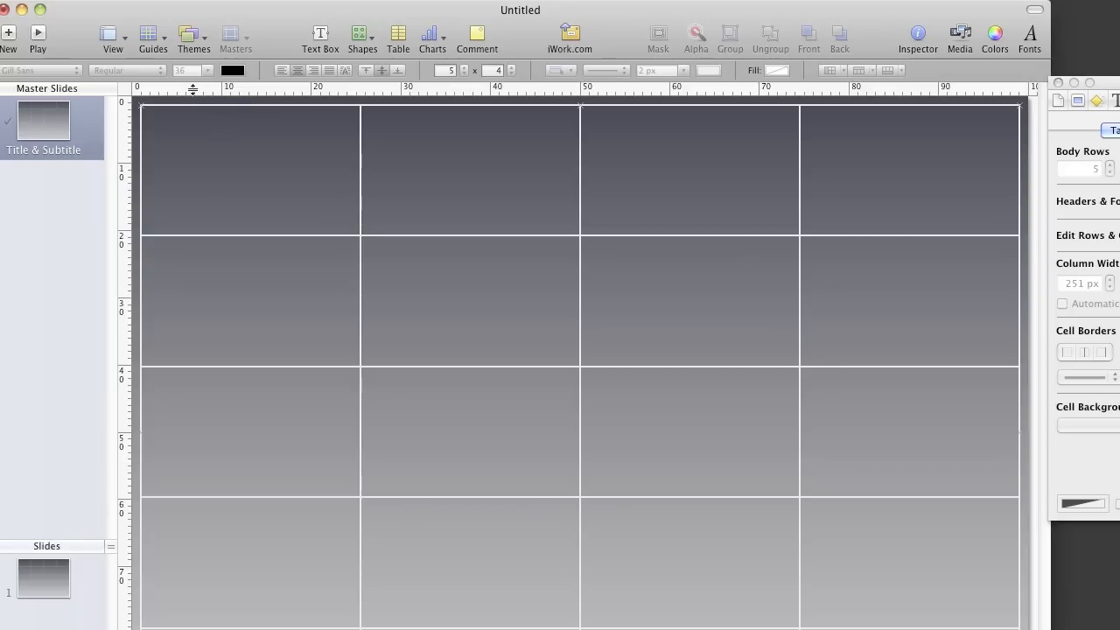
# Step: Place a horizontal alignment guide on each of the table's six horizontal lines, including its upper and lower edges
pyautogui.moveTo(192, 89); pyautogui.dragTo(191, 104)
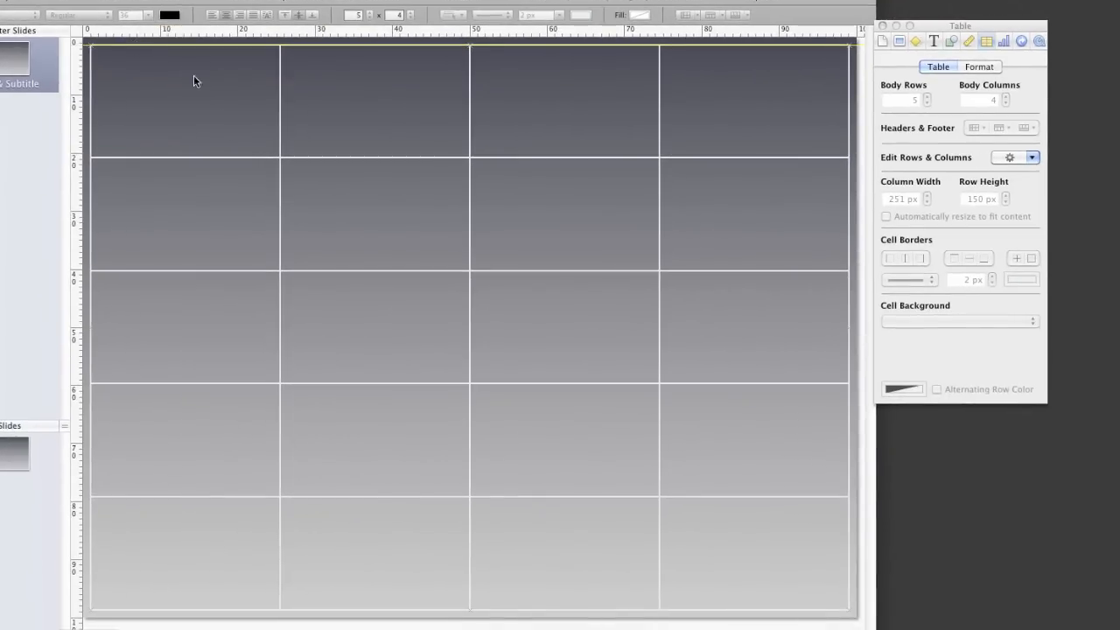
pyautogui.moveTo(154, 35); pyautogui.dragTo(157, 156)
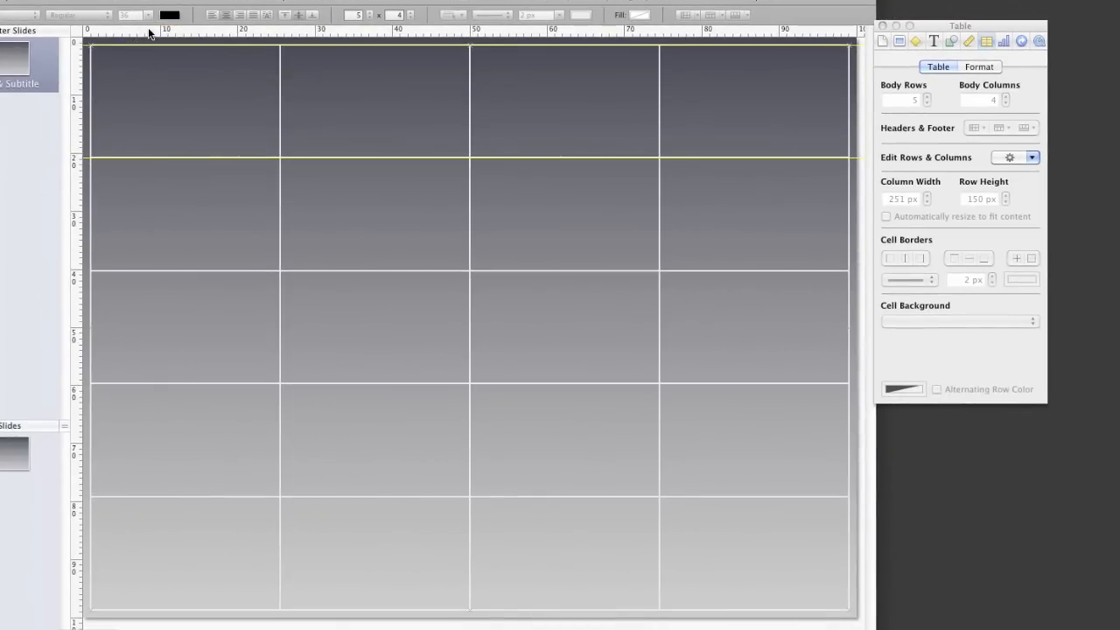
pyautogui.moveTo(150, 30); pyautogui.dragTo(162, 255)
pyautogui.moveTo(164, 265); pyautogui.dragTo(164, 270)
pyautogui.moveTo(145, 42); pyautogui.dragTo(187, 382)
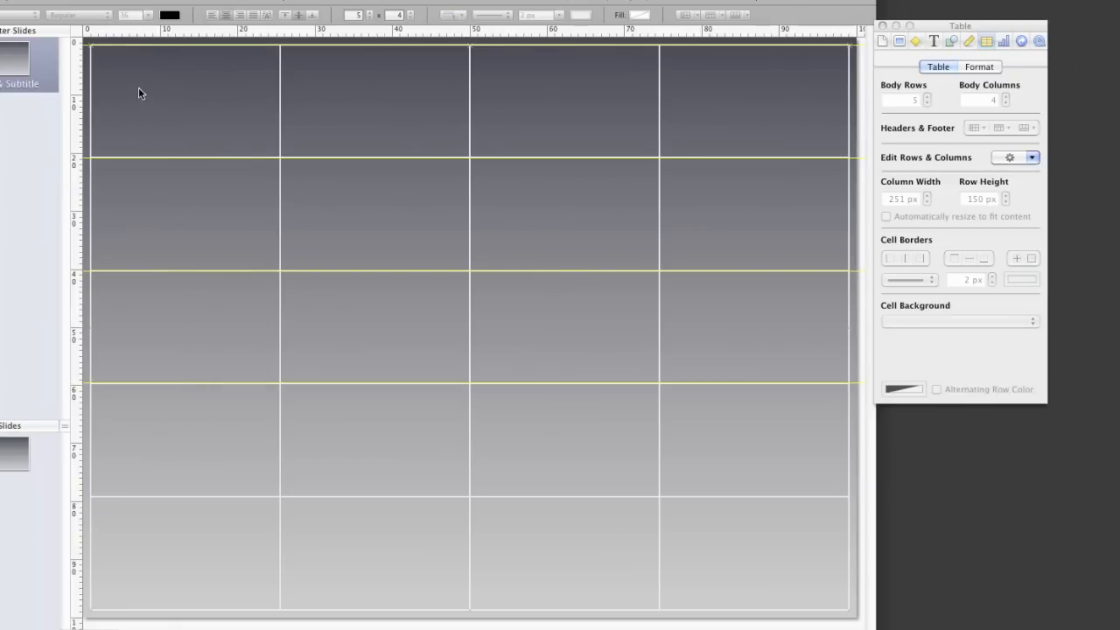
pyautogui.moveTo(121, 42); pyautogui.dragTo(181, 496)
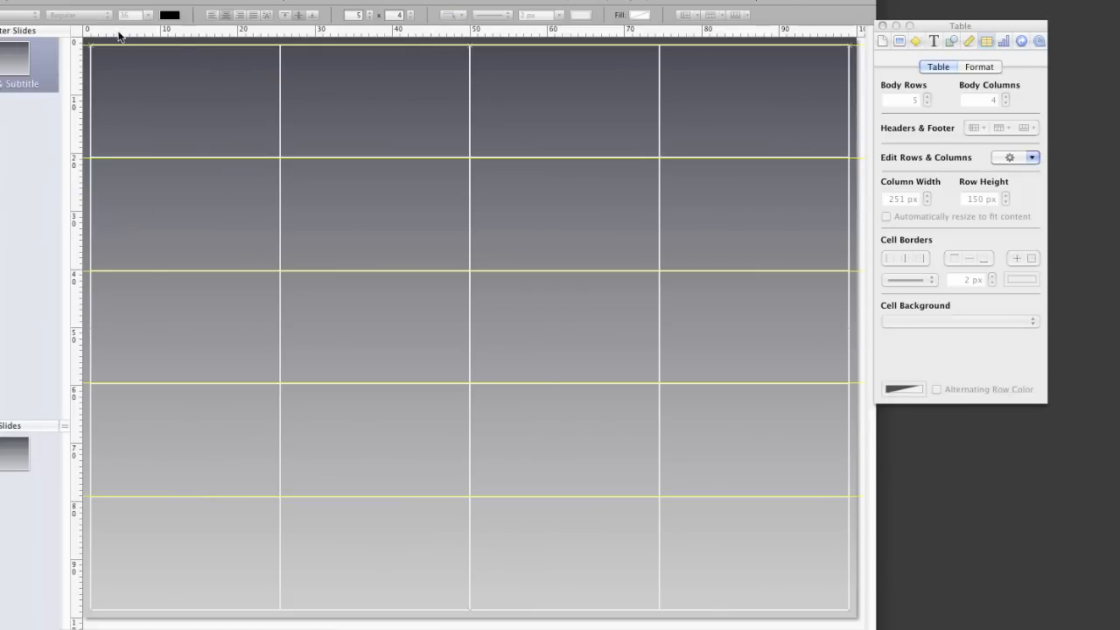
pyautogui.moveTo(120, 42); pyautogui.dragTo(164, 609)
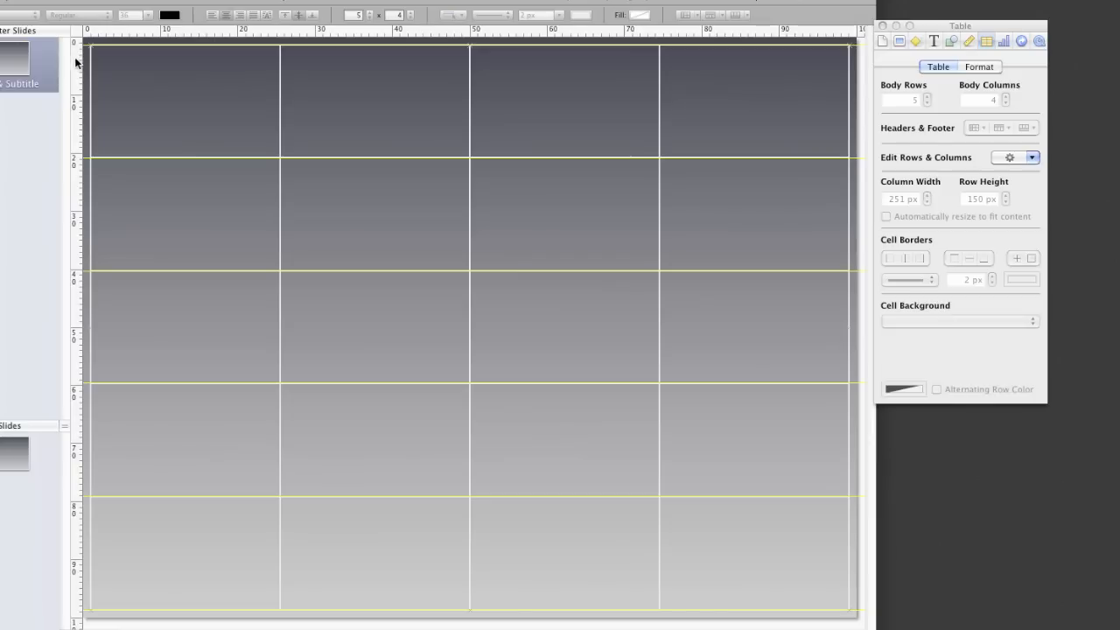
# Step: Place a vertical alignment guide on each of the table's five vertical lines, fine-tuning them to sit exactly on the borders
pyautogui.moveTo(78, 62); pyautogui.dragTo(278, 70)
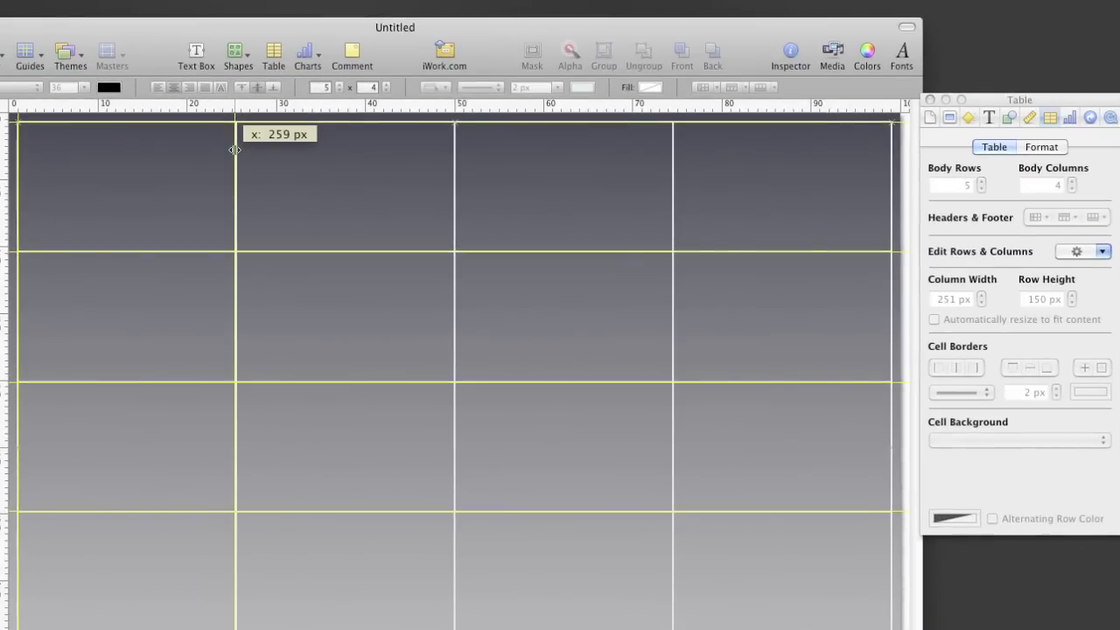
pyautogui.moveTo(234, 151); pyautogui.dragTo(234, 150)
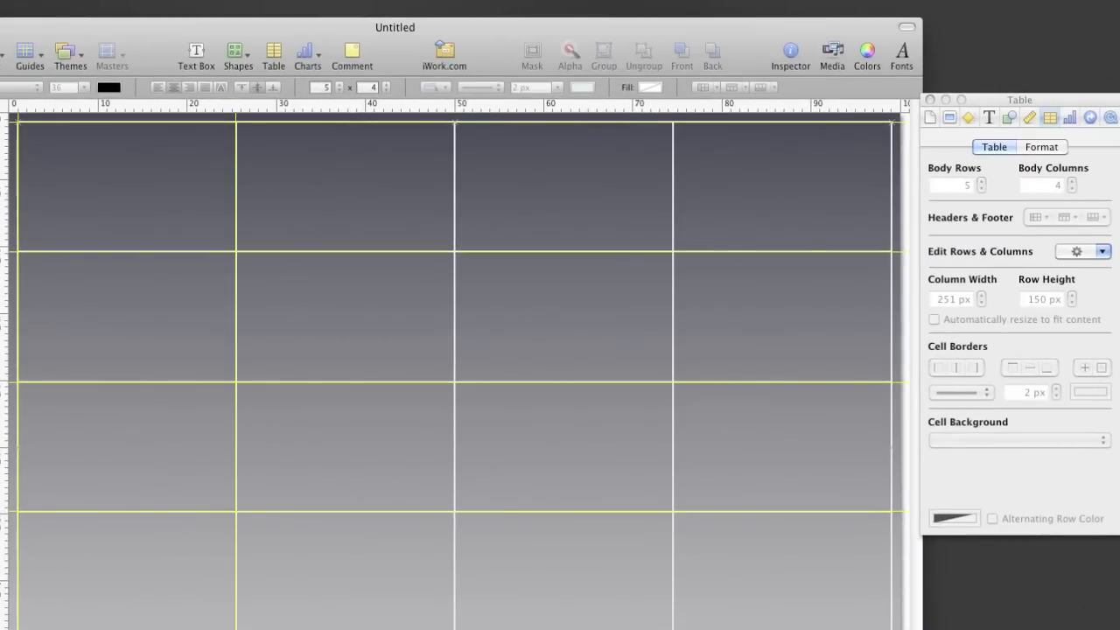
pyautogui.moveTo(4, 157); pyautogui.dragTo(454, 214)
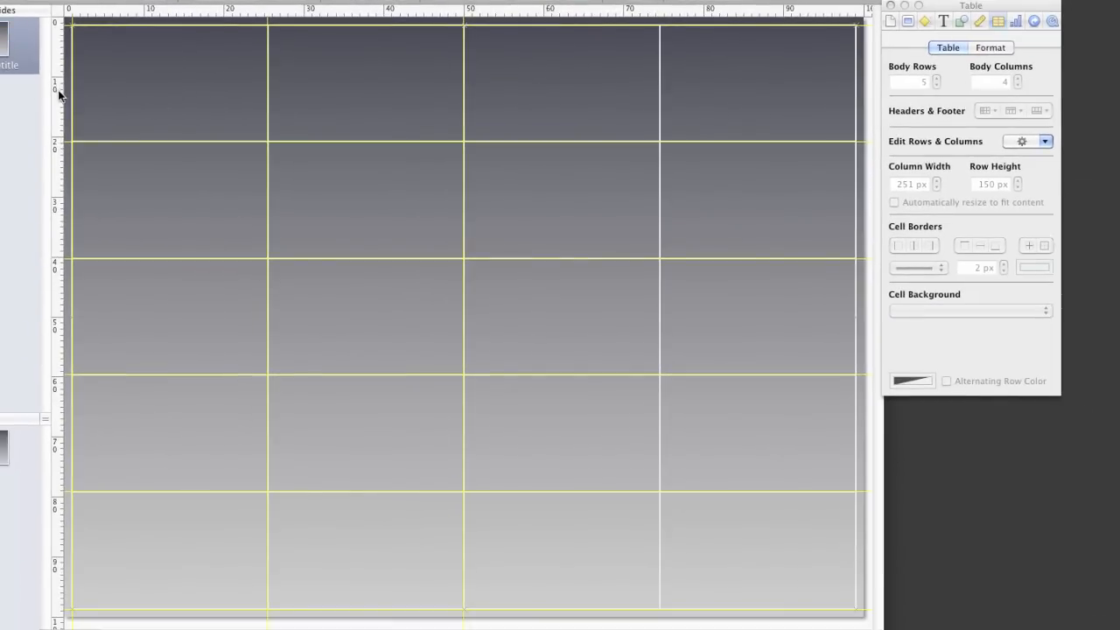
pyautogui.moveTo(58, 90); pyautogui.dragTo(660, 94)
pyautogui.moveTo(61, 98); pyautogui.dragTo(858, 110)
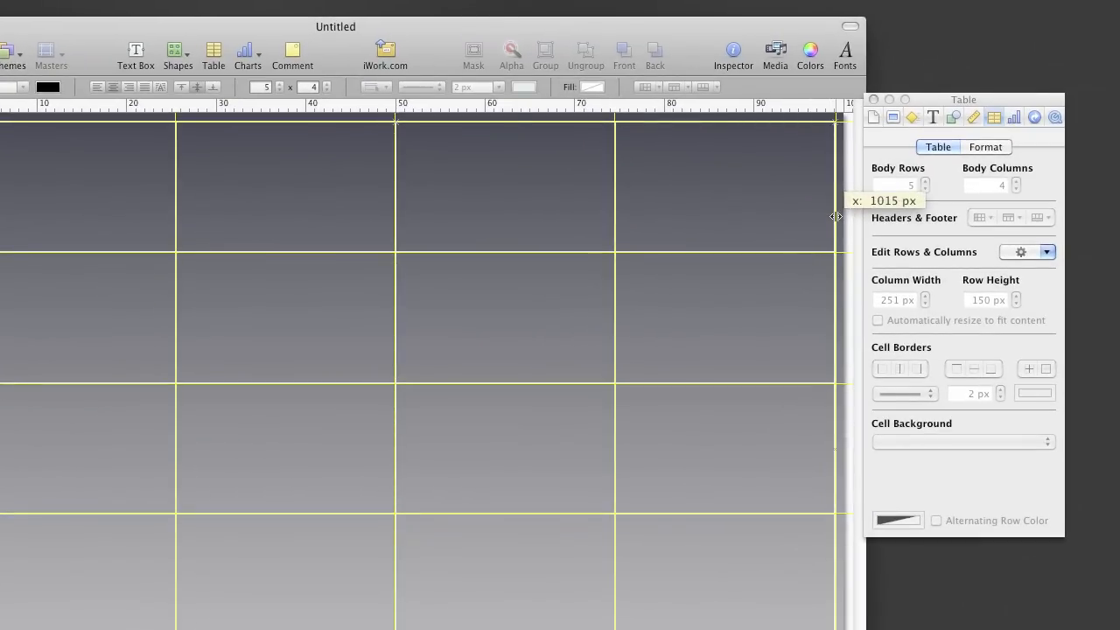
pyautogui.moveTo(836, 216); pyautogui.dragTo(835, 216)
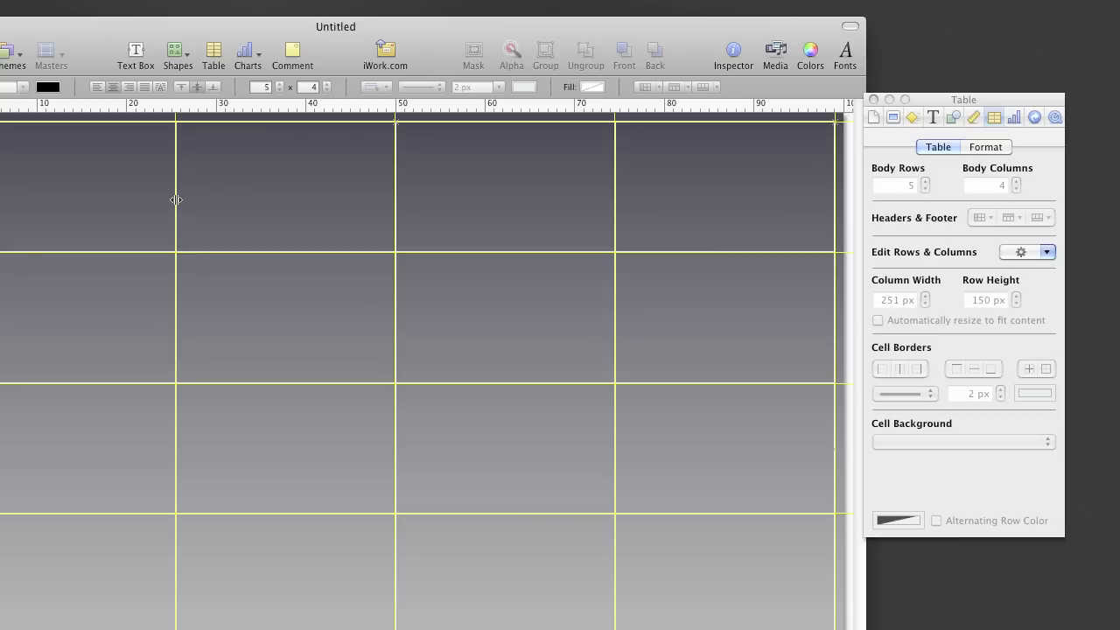
pyautogui.moveTo(176, 200); pyautogui.dragTo(175, 200)
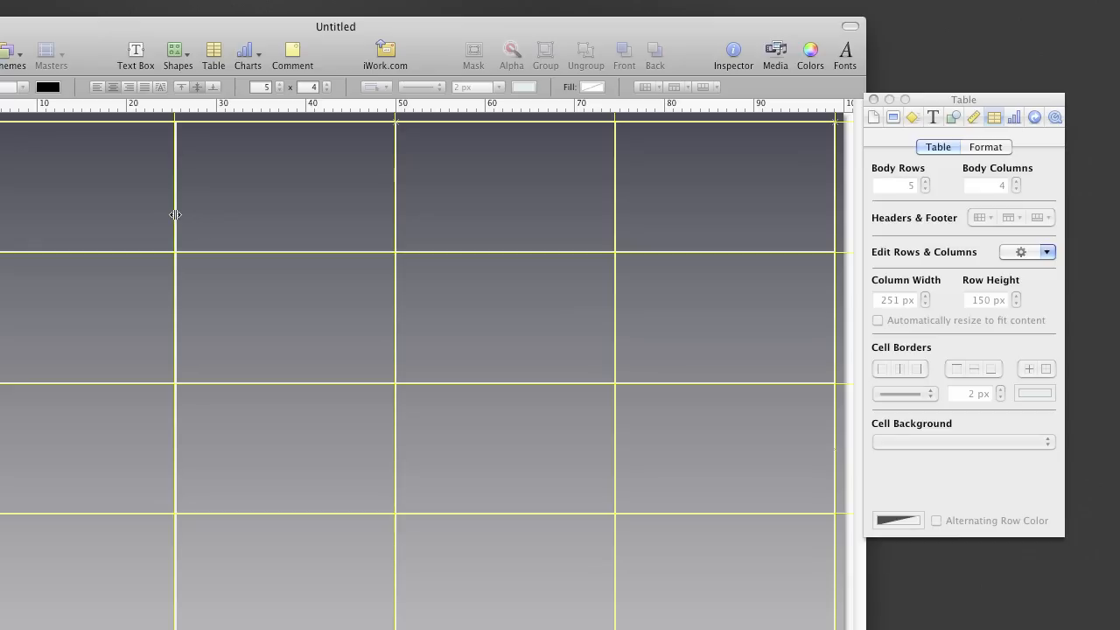
pyautogui.moveTo(175, 216); pyautogui.dragTo(176, 214)
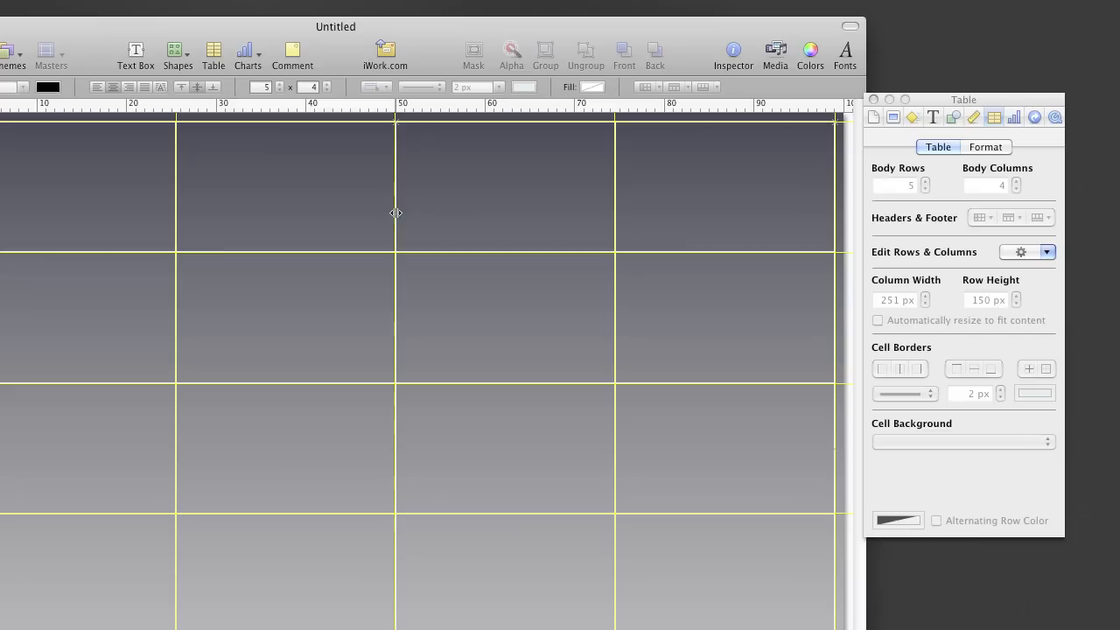
# Step: Create gutters by placing a pair of guides just either side of the table's middle vertical line and its first inner horizontal line
pyautogui.moveTo(396, 213)
pyautogui.mouseDown()
pyautogui.moveTo(427, 188)
pyautogui.moveTo(464, 188)
pyautogui.moveTo(391, 198)
pyautogui.mouseUp()
pyautogui.moveTo(454, 106); pyautogui.dragTo(467, 94)
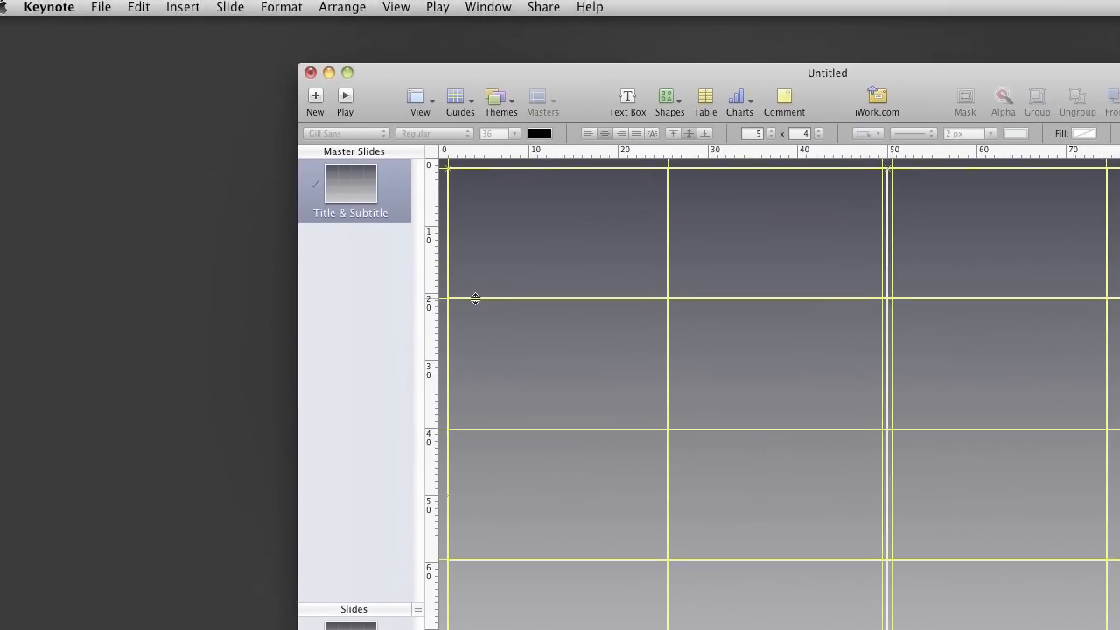
pyautogui.moveTo(76, 252); pyautogui.dragTo(76, 249)
pyautogui.moveTo(498, 299); pyautogui.dragTo(498, 301)
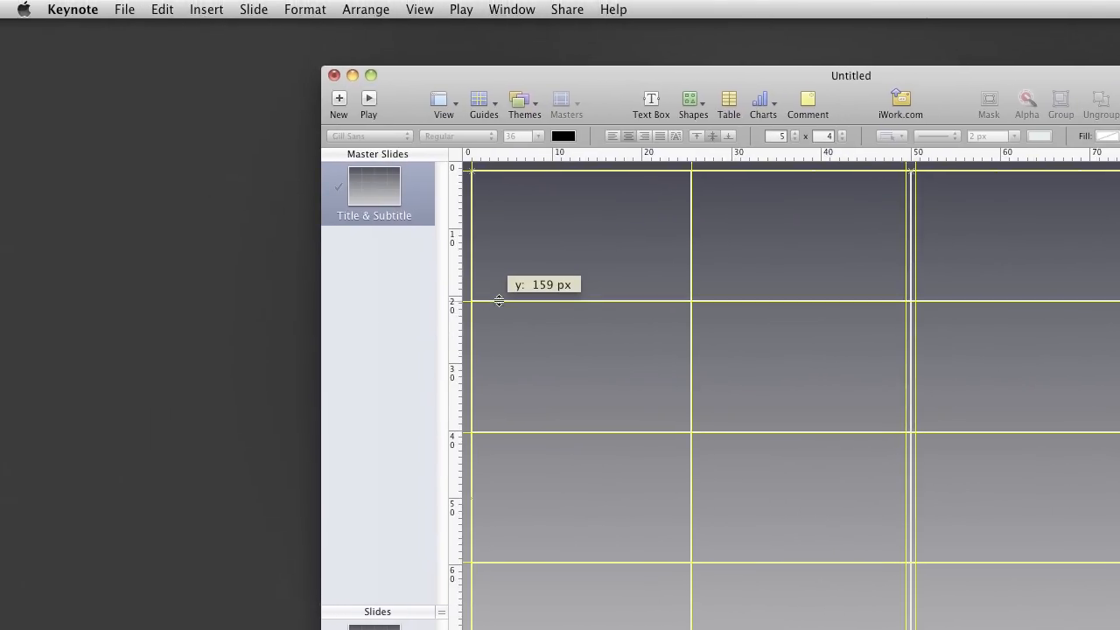
pyautogui.moveTo(499, 300); pyautogui.dragTo(499, 298)
pyautogui.moveTo(16, 250); pyautogui.dragTo(17, 247)
pyautogui.moveTo(21, 106); pyautogui.dragTo(42, 255)
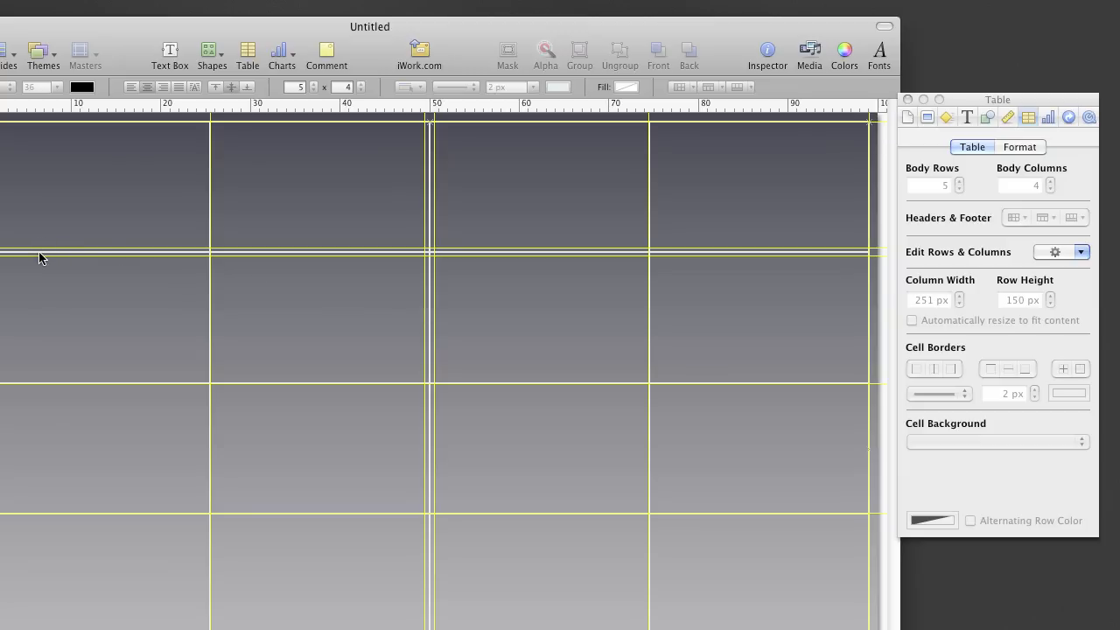
# Step: Unlock the table and delete it from the master slide, keeping the alignment guides
pyautogui.click(333, 57)
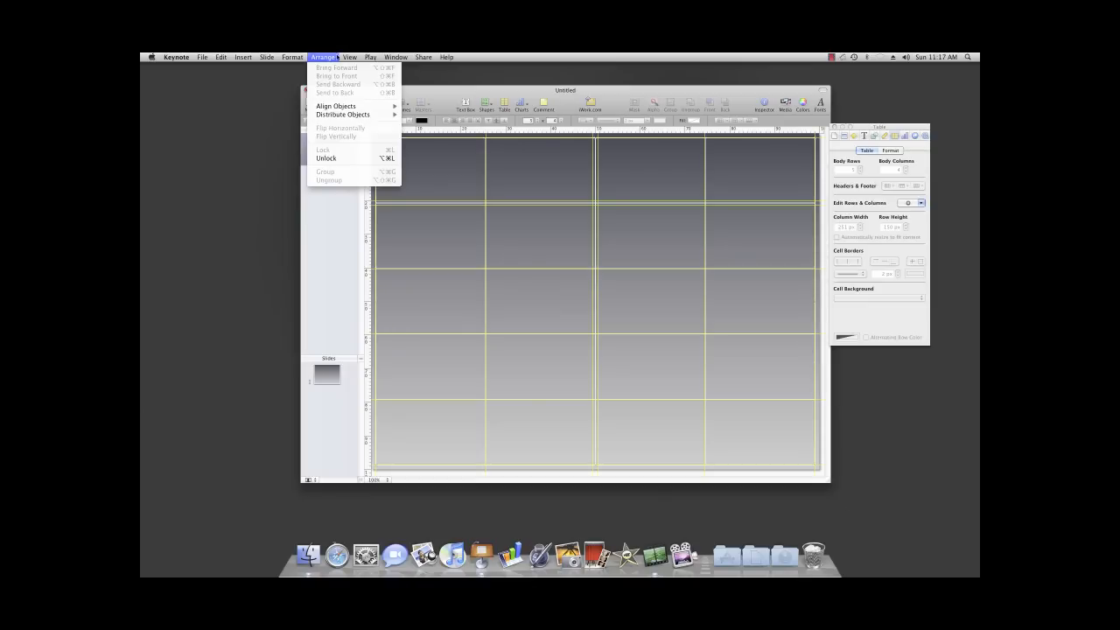
pyautogui.click(325, 158)
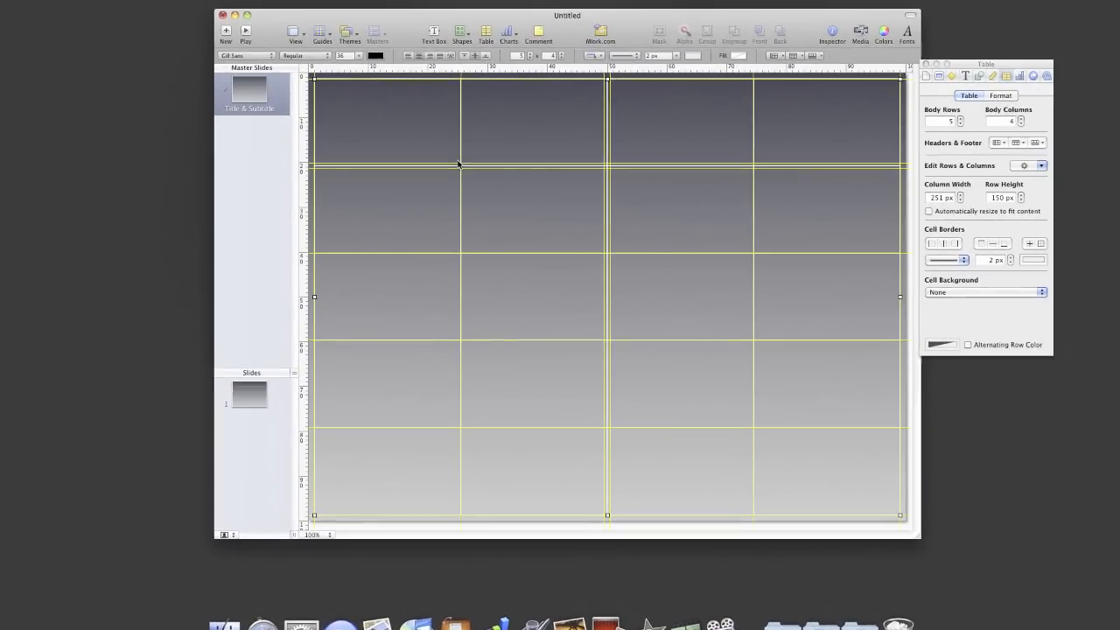
pyautogui.press('Delete')
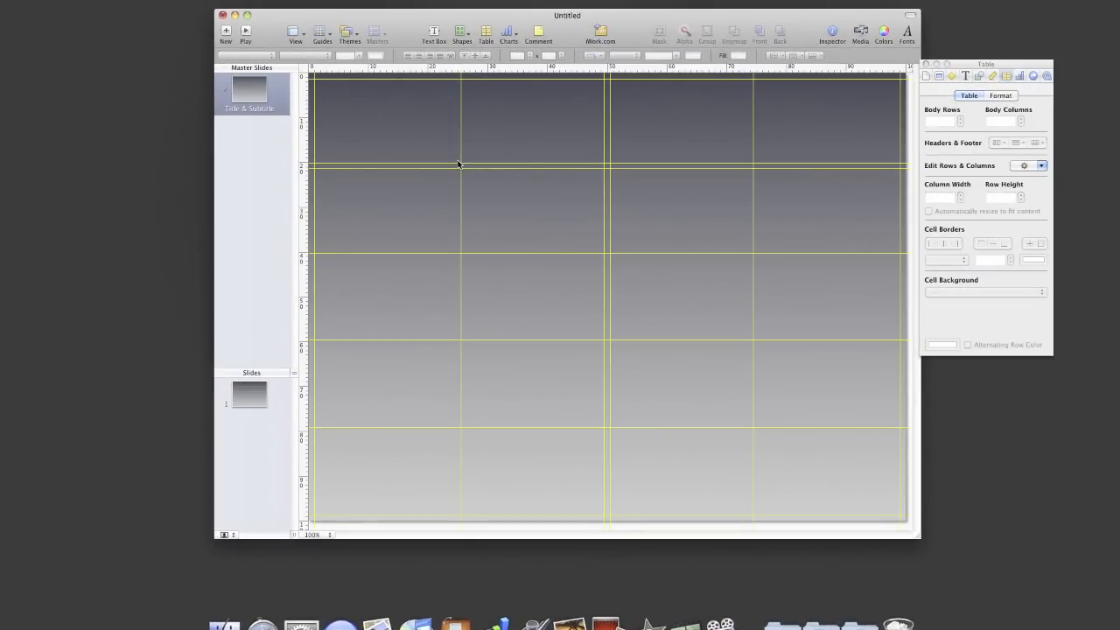